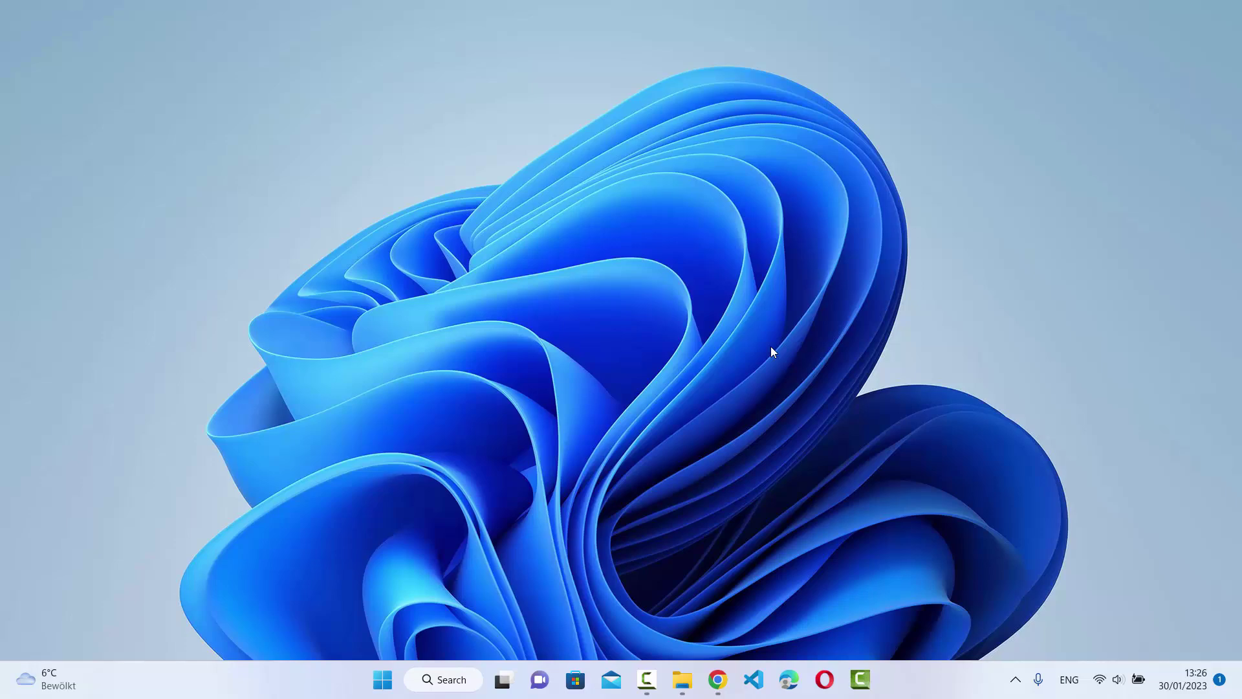
- Open the official rufus.ie site from the search results and go to its Rufus 3.21 download link
key("alt+Tab")
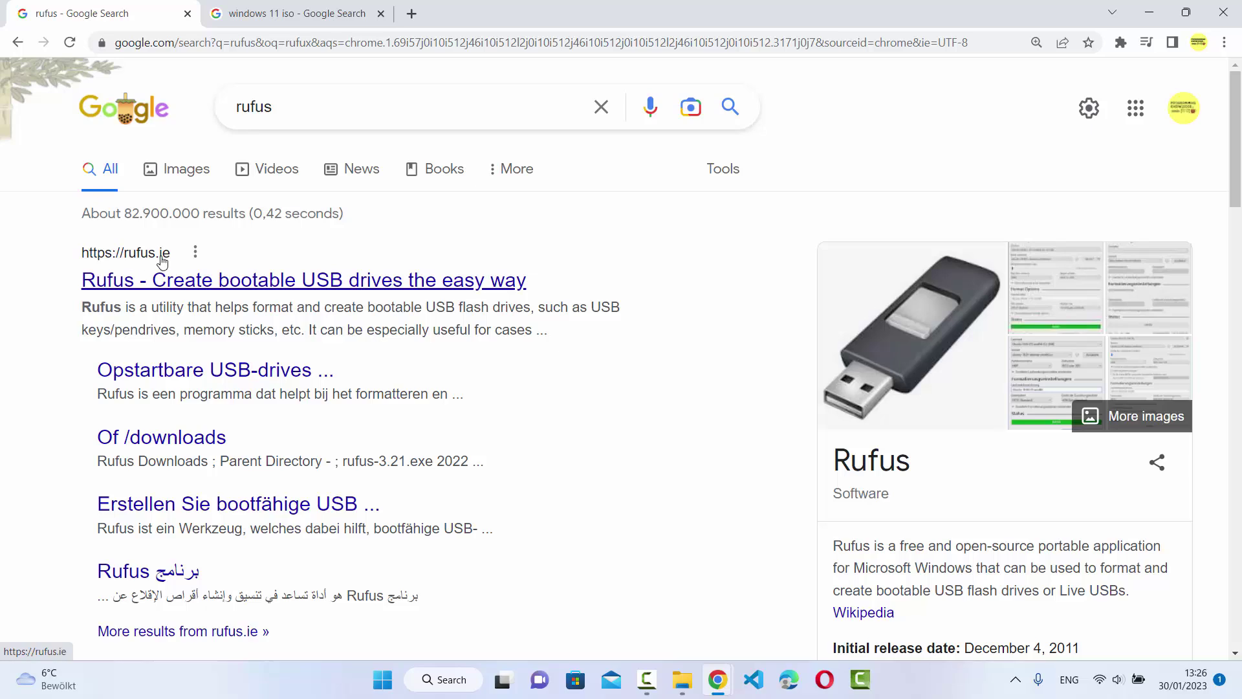
left_click(223, 280)
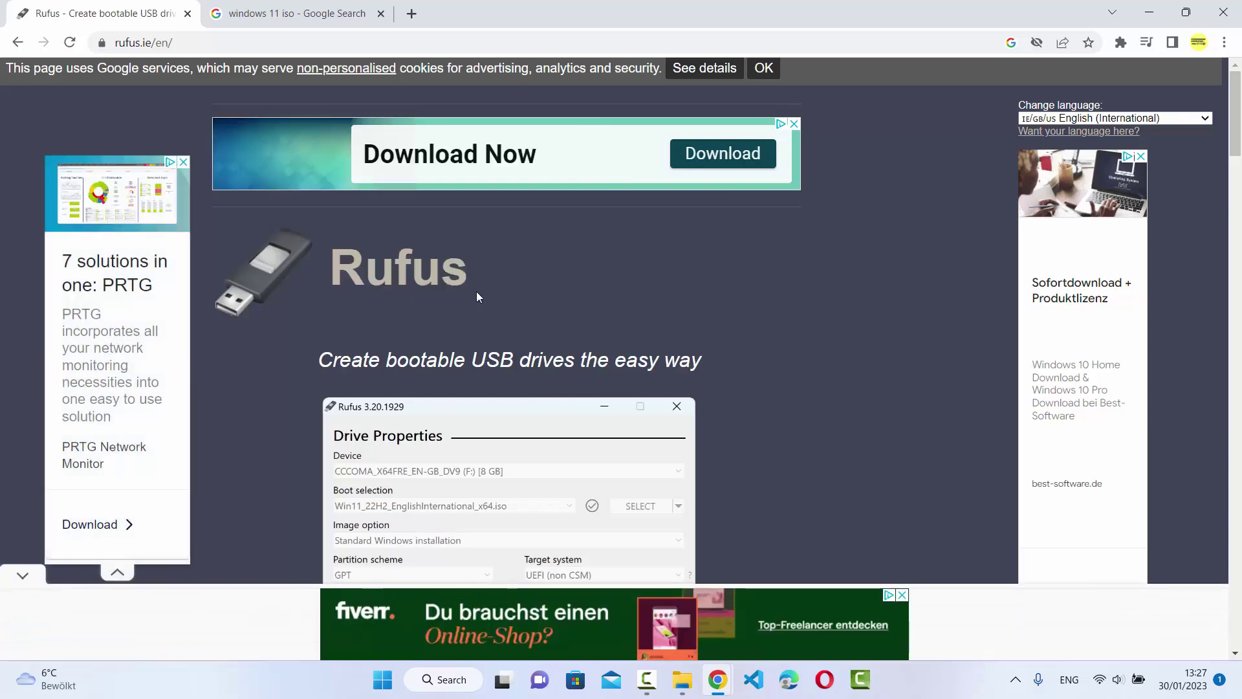
scroll(476, 291, "down", 7)
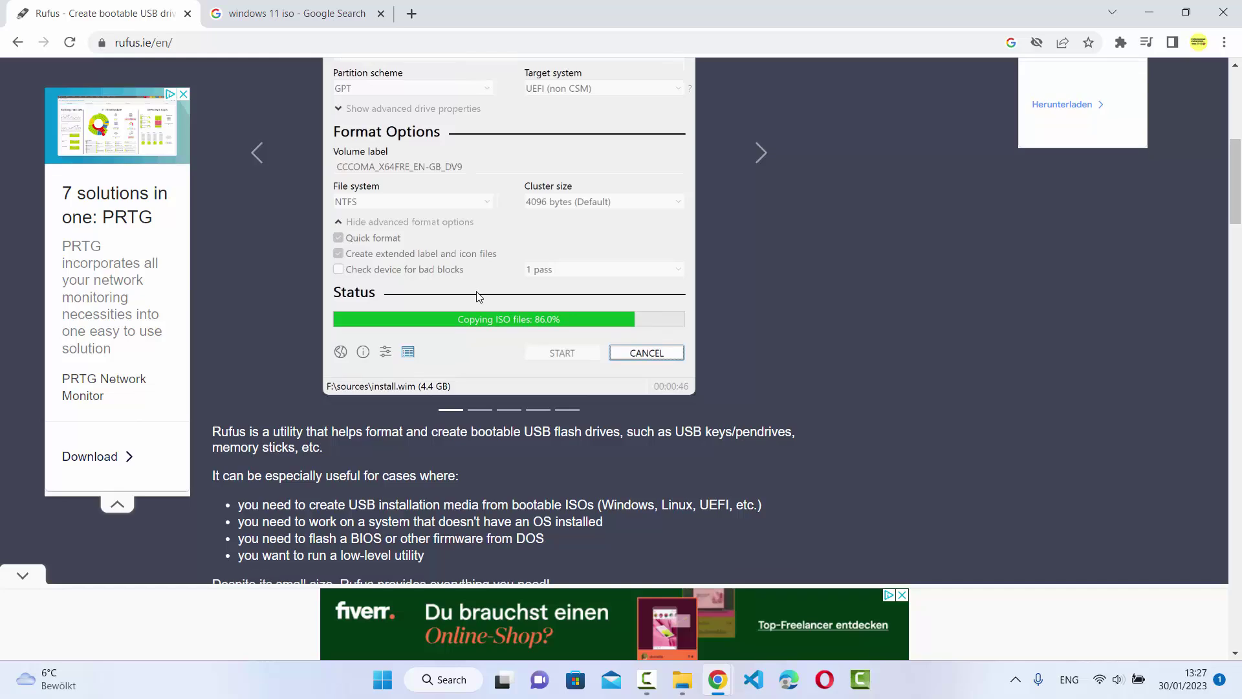
scroll(477, 291, "down", 4)
scroll(325, 489, "down", 1)
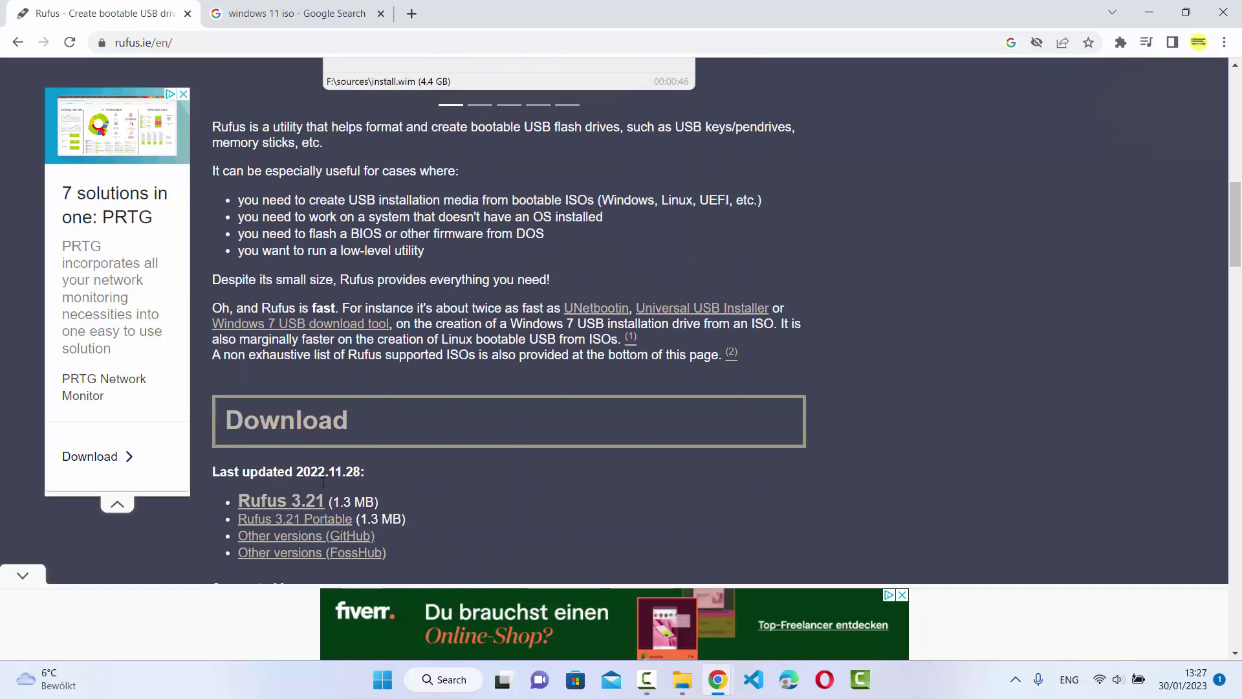
left_click(278, 486)
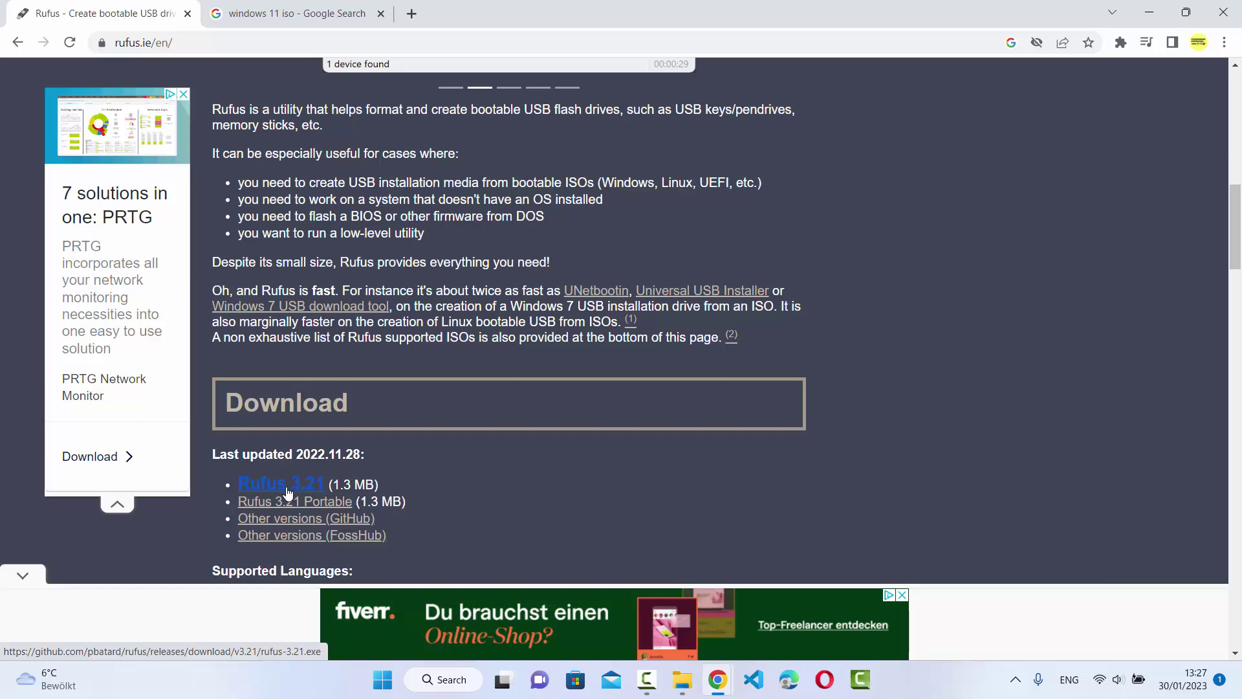
- Download rufus-3.21.exe and run it, allowing it past the HP Sure Click untrusted-file warning
left_click(275, 489)
left_click(768, 219)
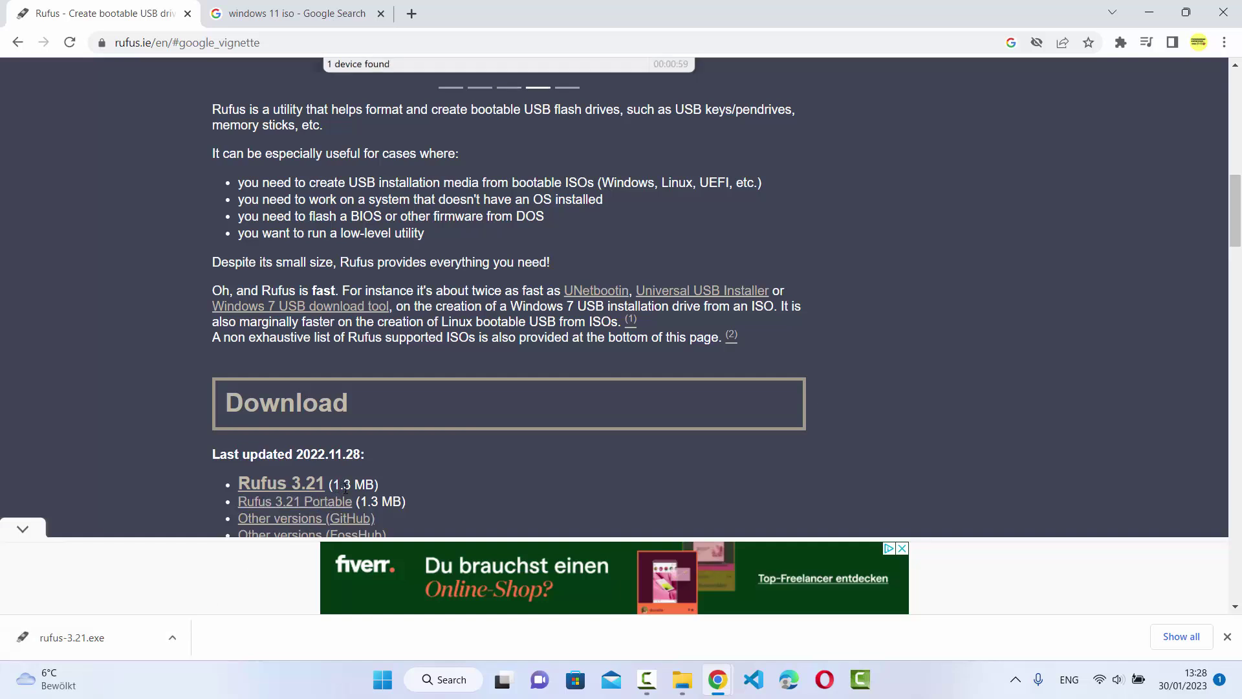
left_click(100, 639)
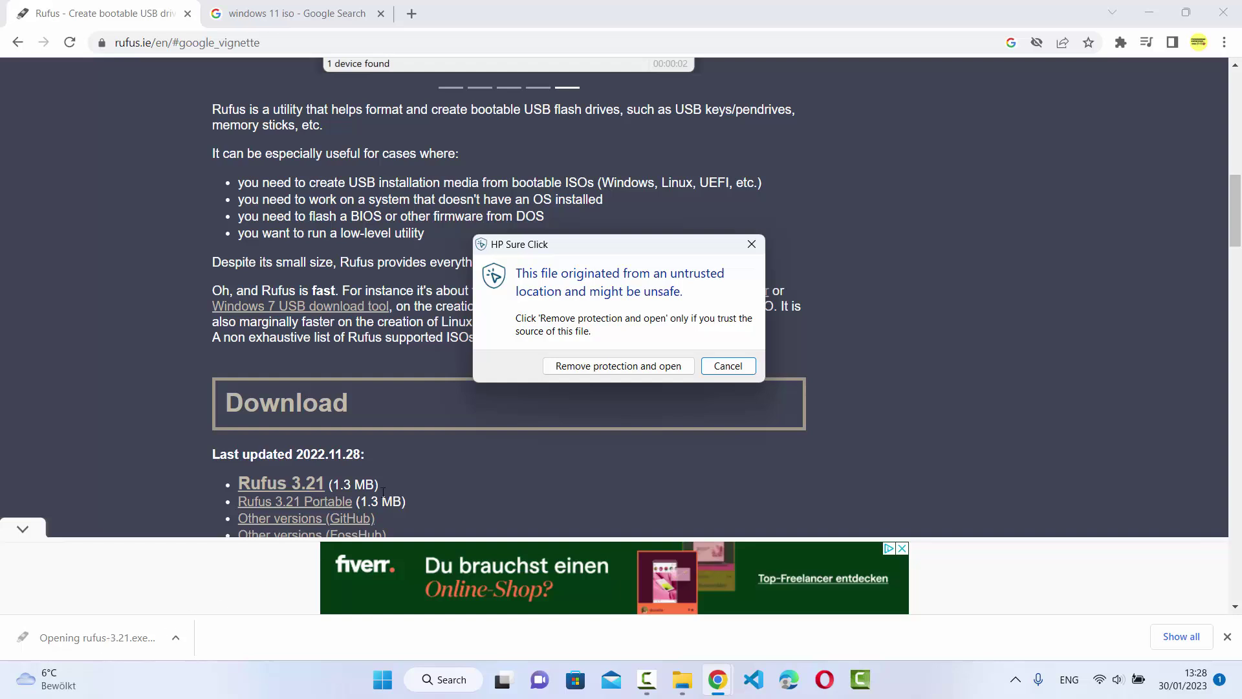
left_click(604, 367)
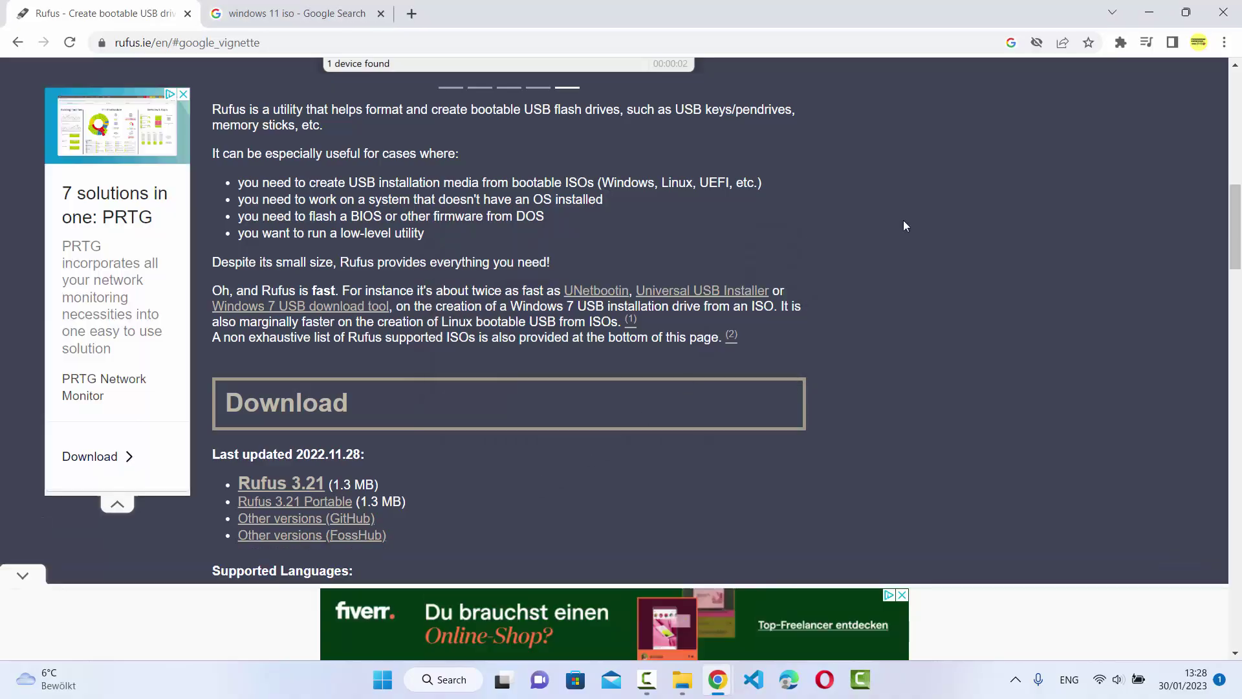
left_click(1149, 16)
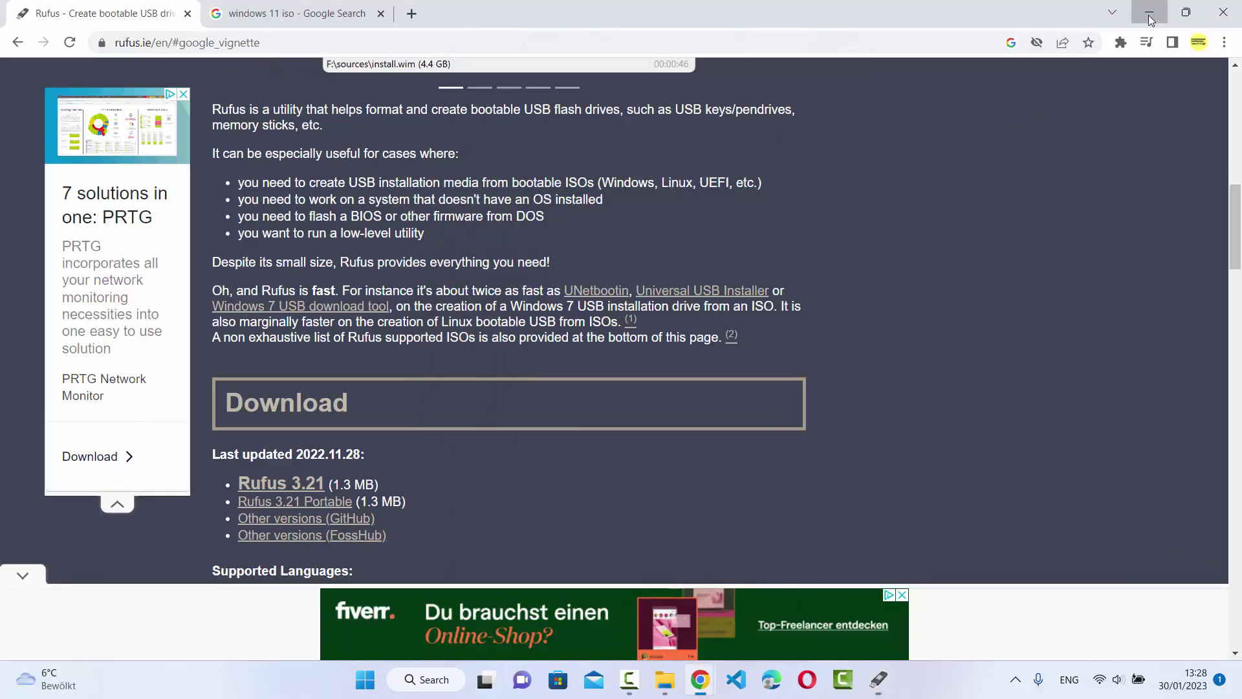
- Close the Rufus window, which reports 0 devices found
left_click(1149, 15)
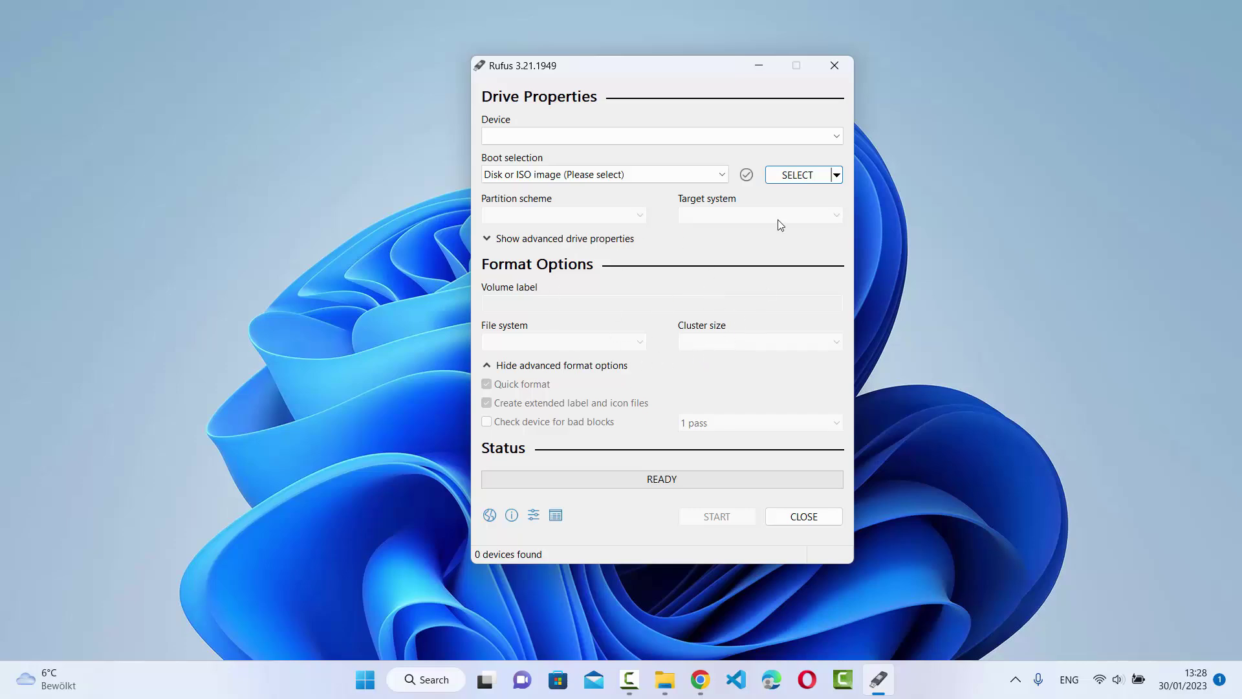
left_click(830, 67)
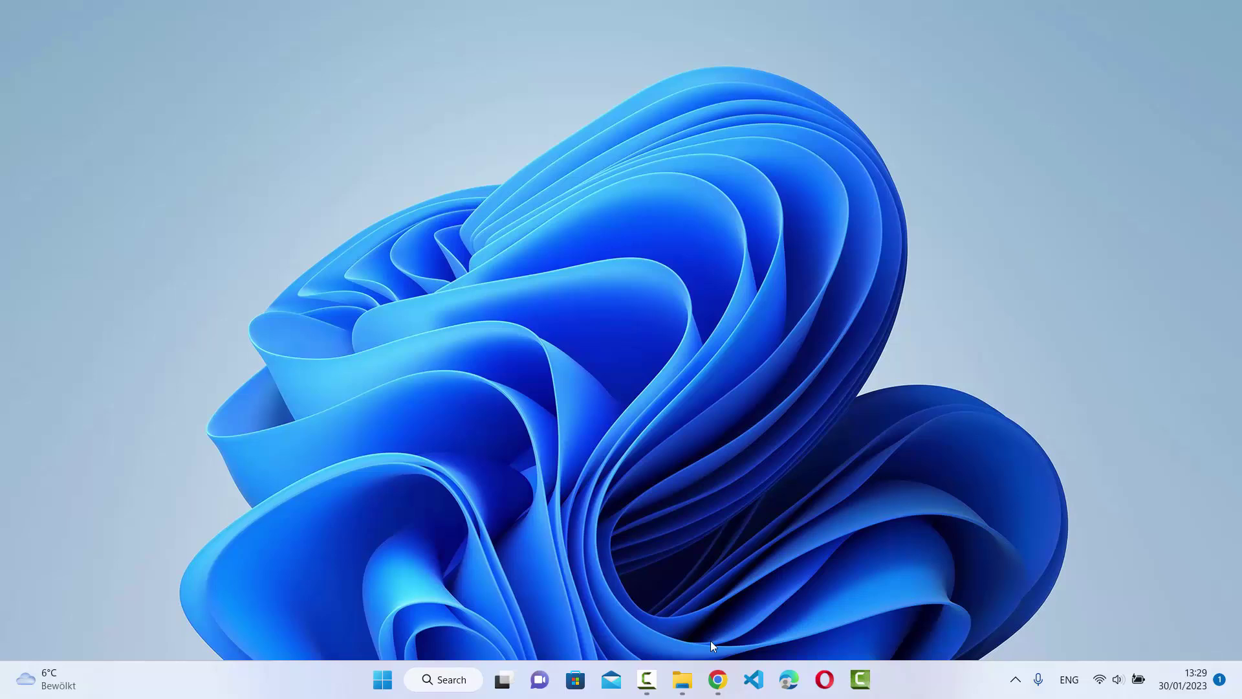
- Relaunch rufus-3.21.exe from the Downloads folder in File Explorer, then return to Chrome
mouse_move(689, 677)
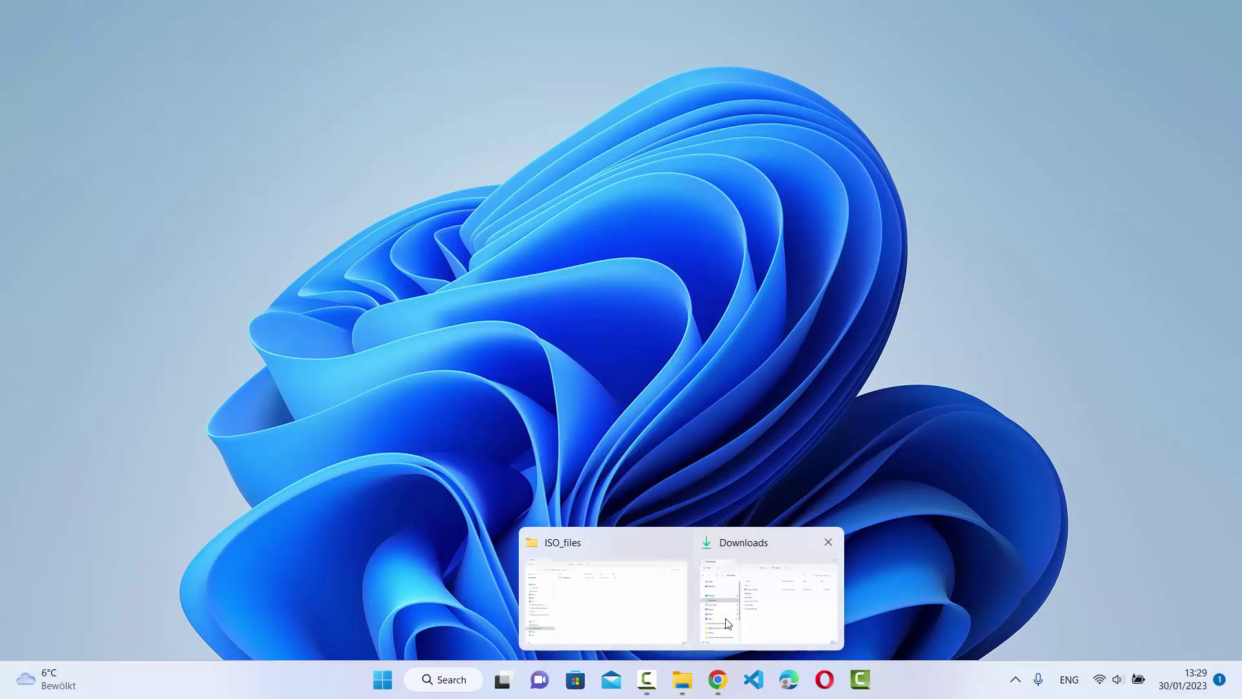
left_click(763, 562)
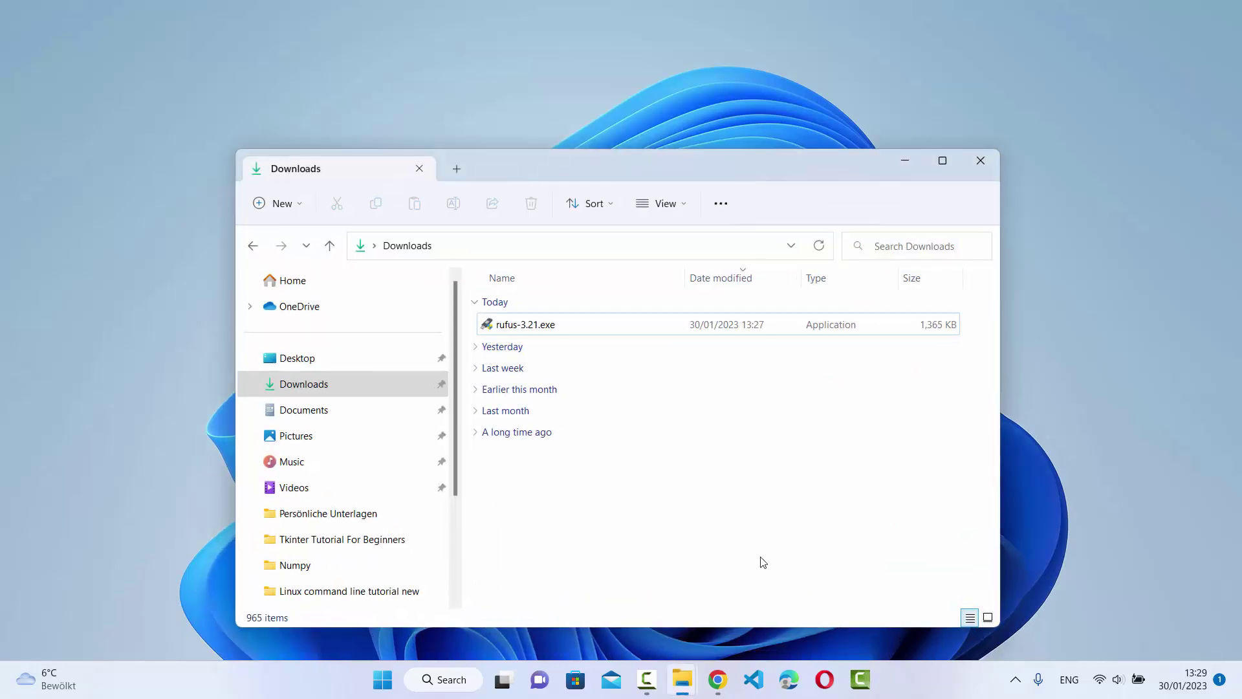
left_click(535, 333)
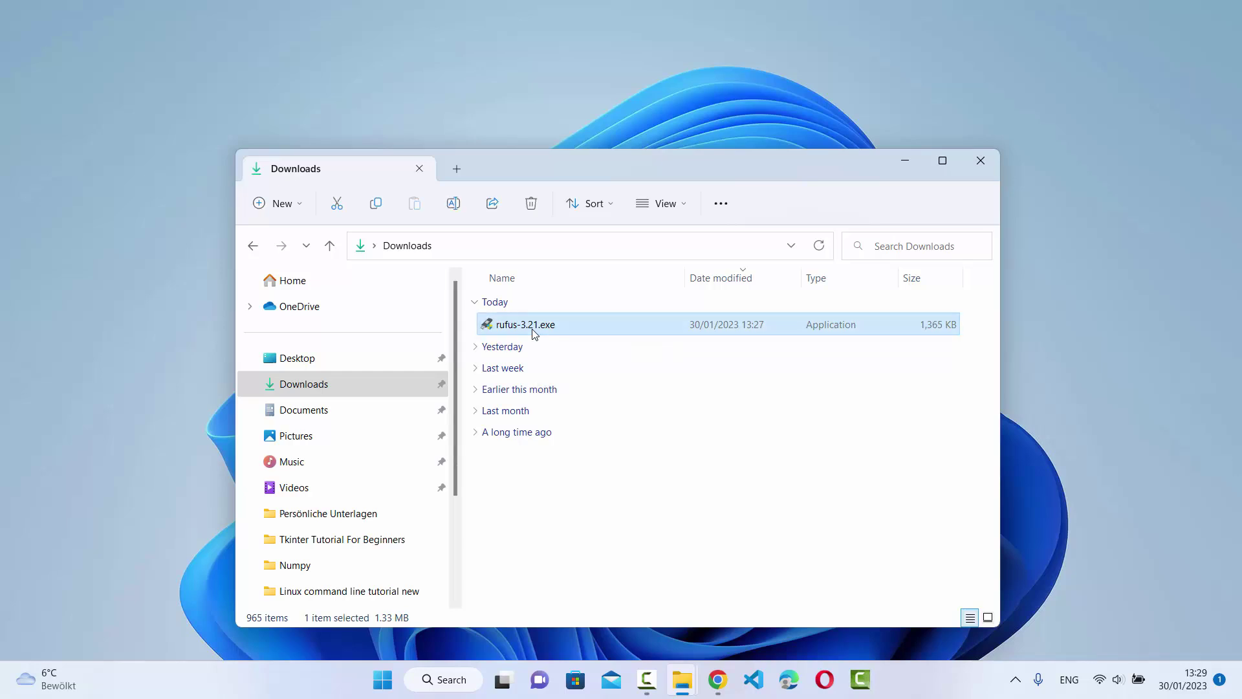
double_click(535, 333)
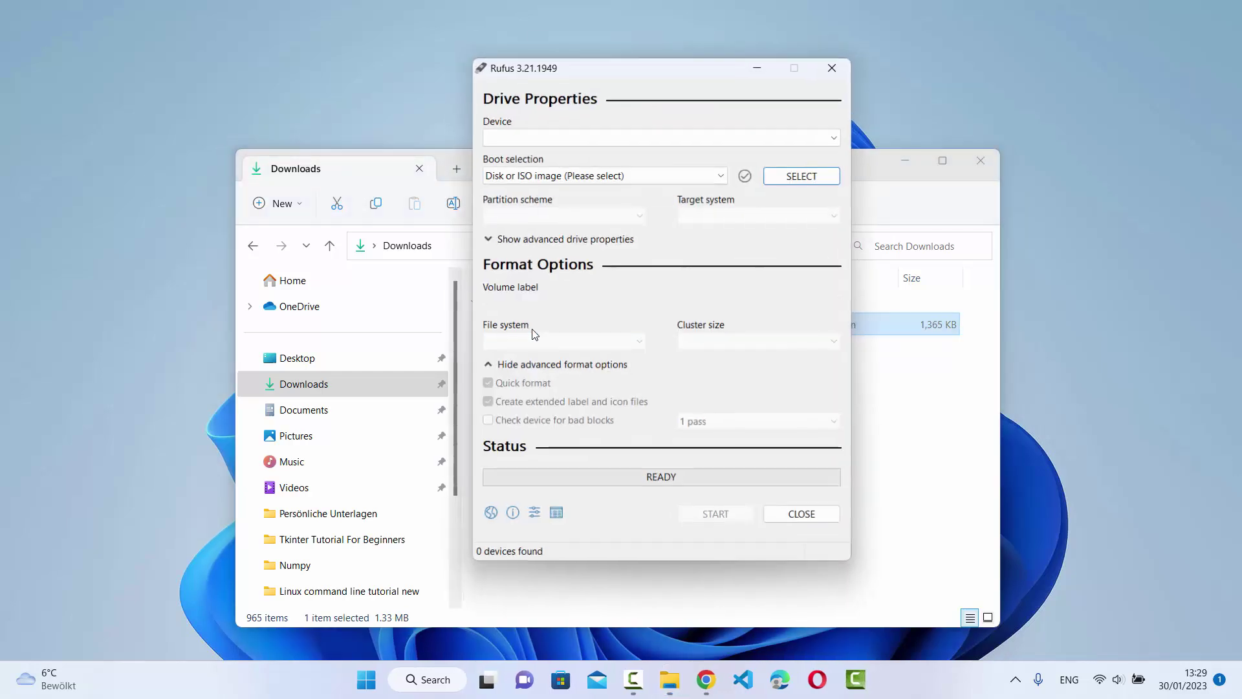
left_click(908, 162)
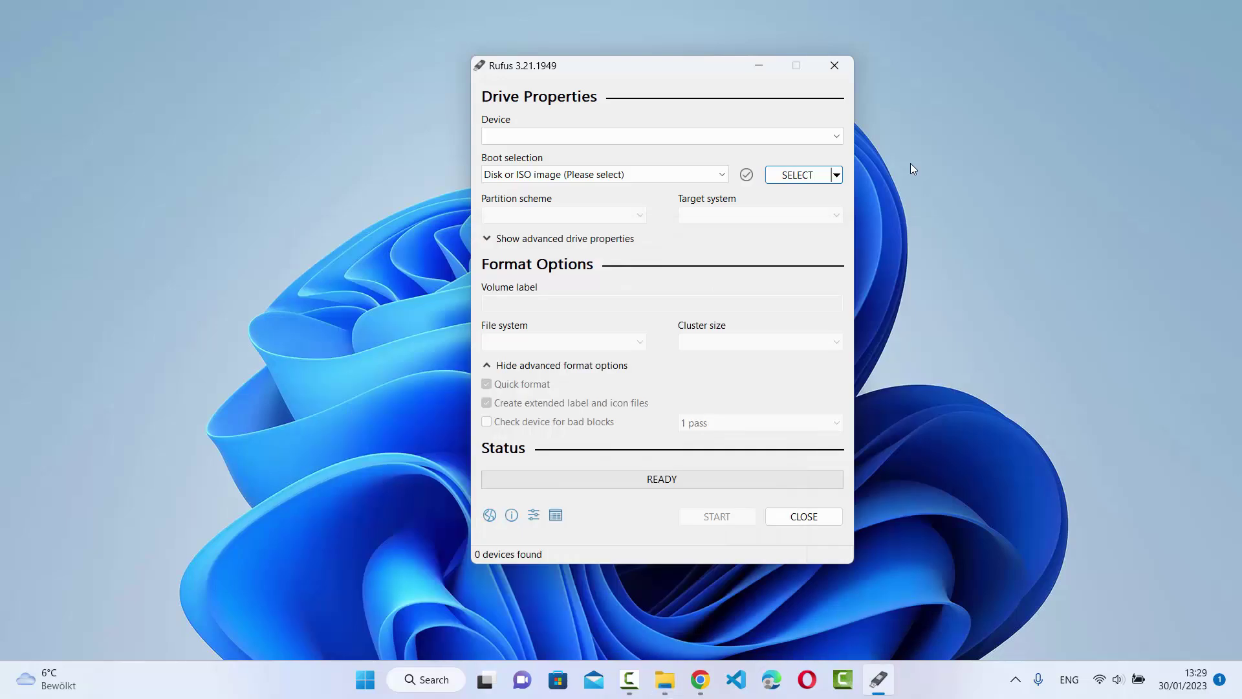
left_click(700, 679)
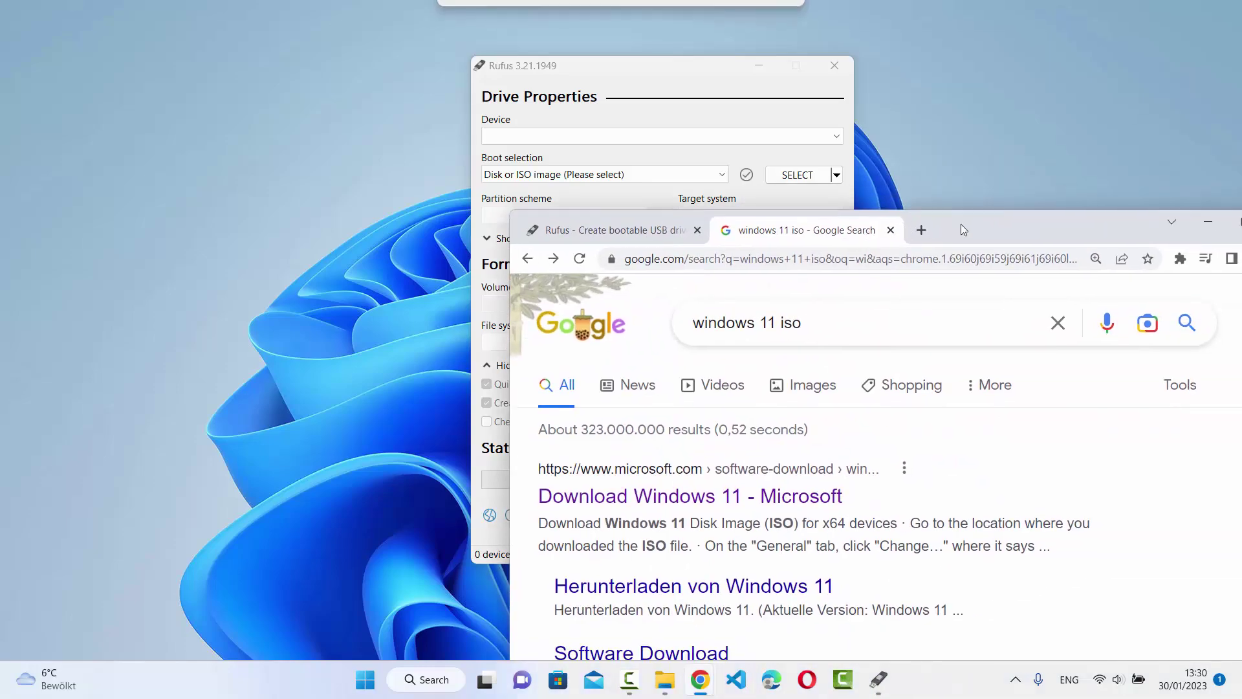
- Open Microsoft's Download Windows 11 page and scroll to the Disk Image (ISO) for x64 devices section
double_click(990, 223)
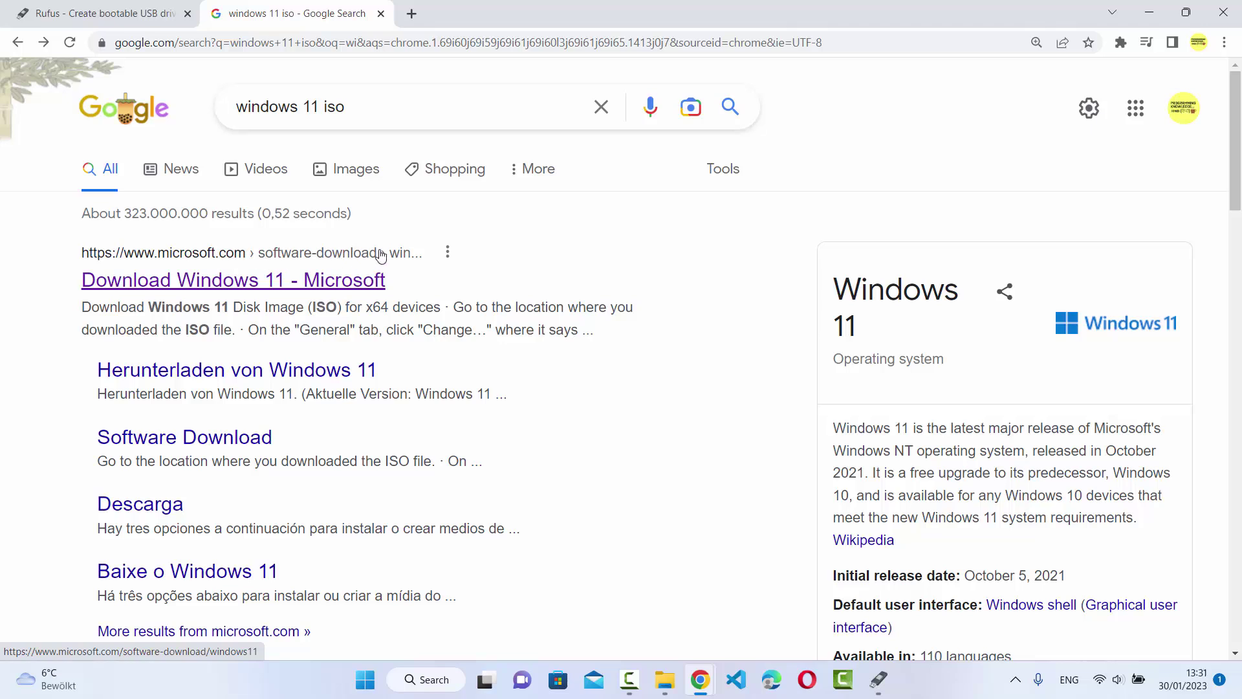
left_click(350, 285)
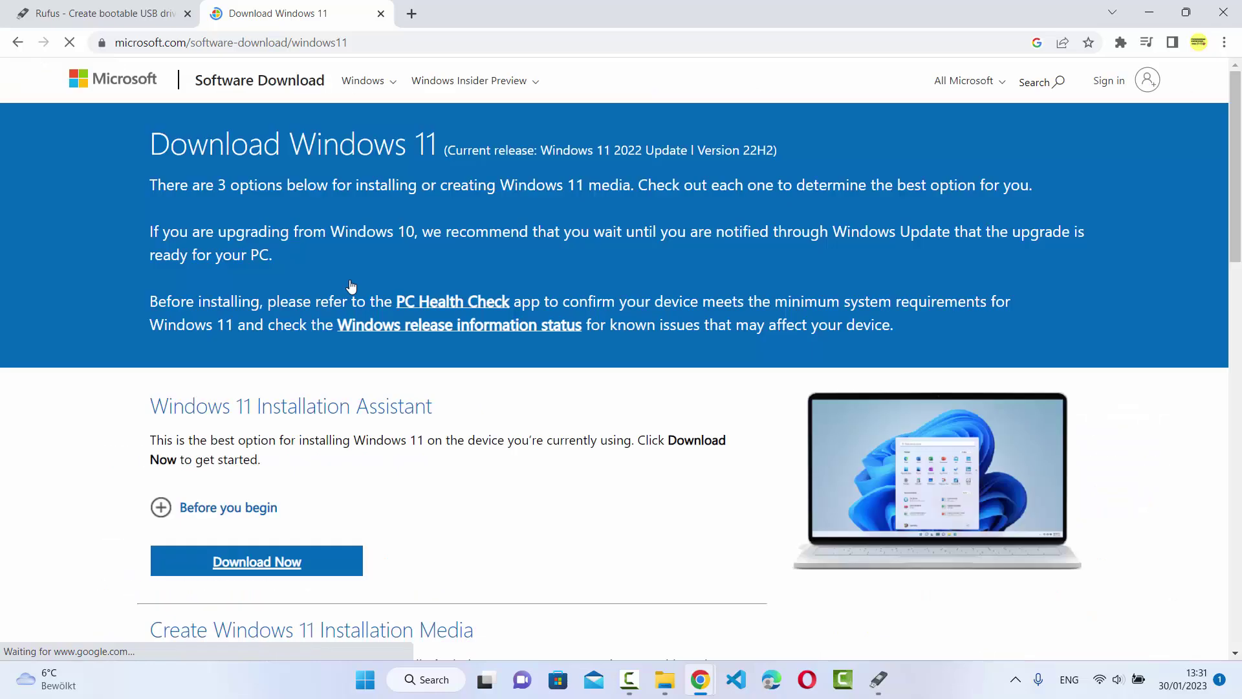
scroll(360, 273, "down", 5)
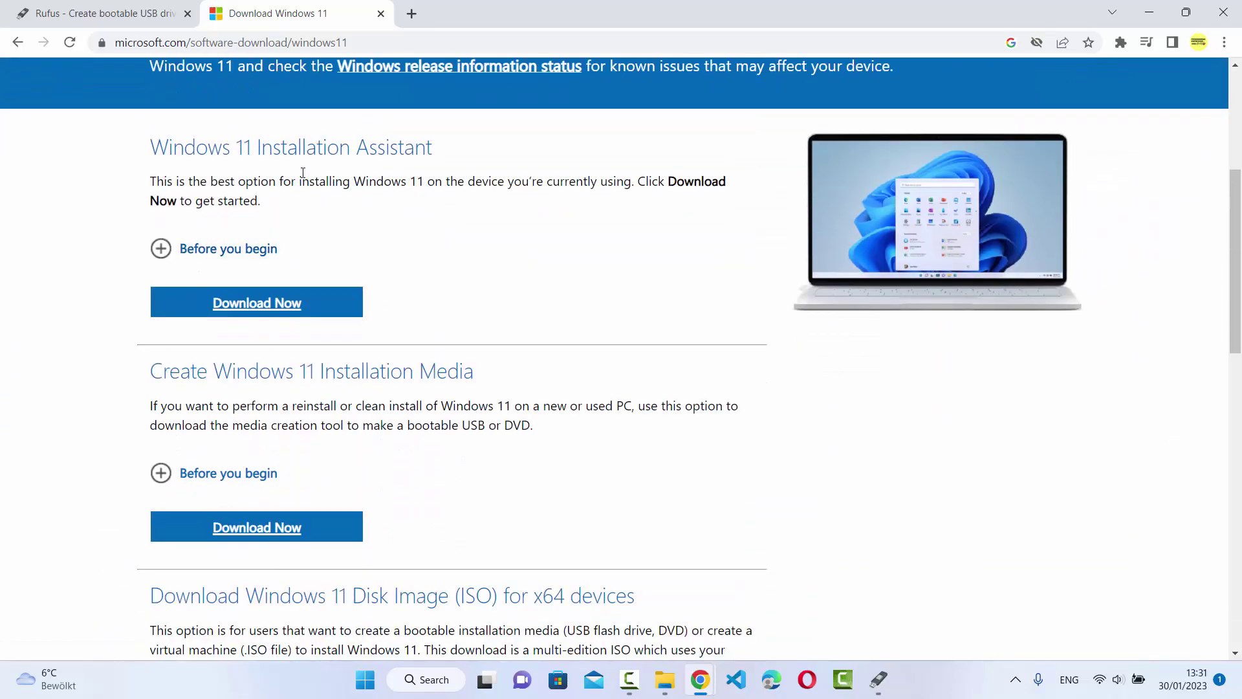
scroll(364, 197, "down", 1)
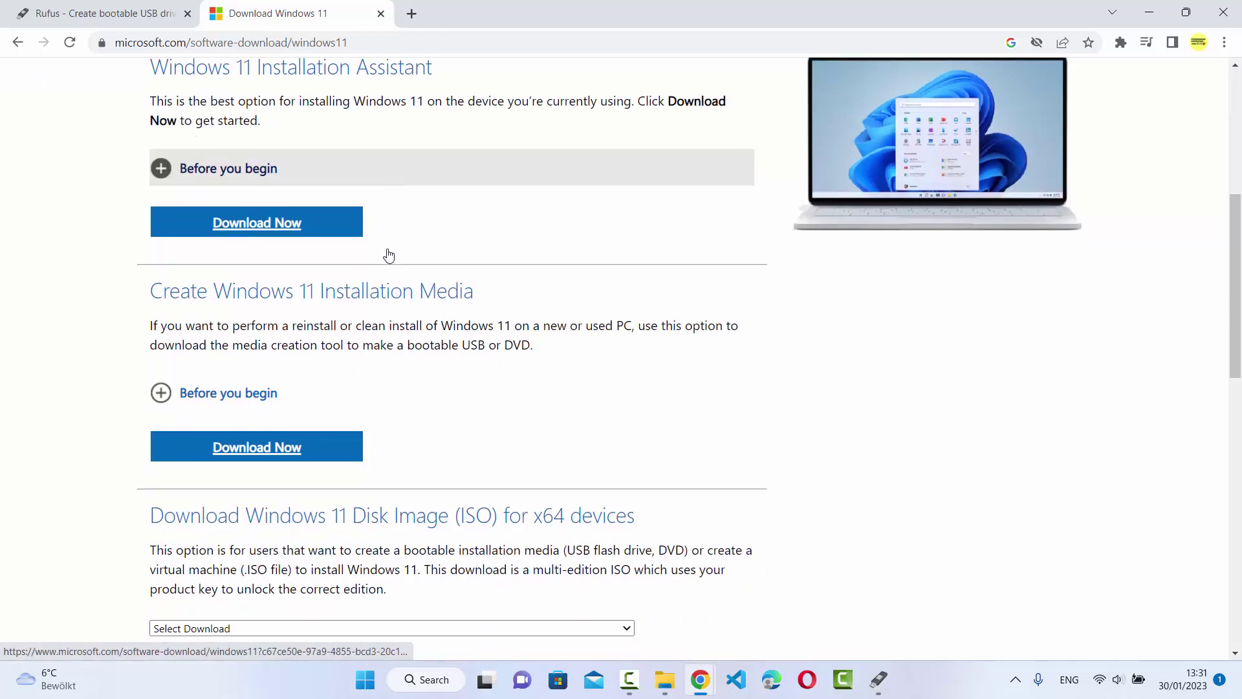
scroll(360, 293, "down", 3)
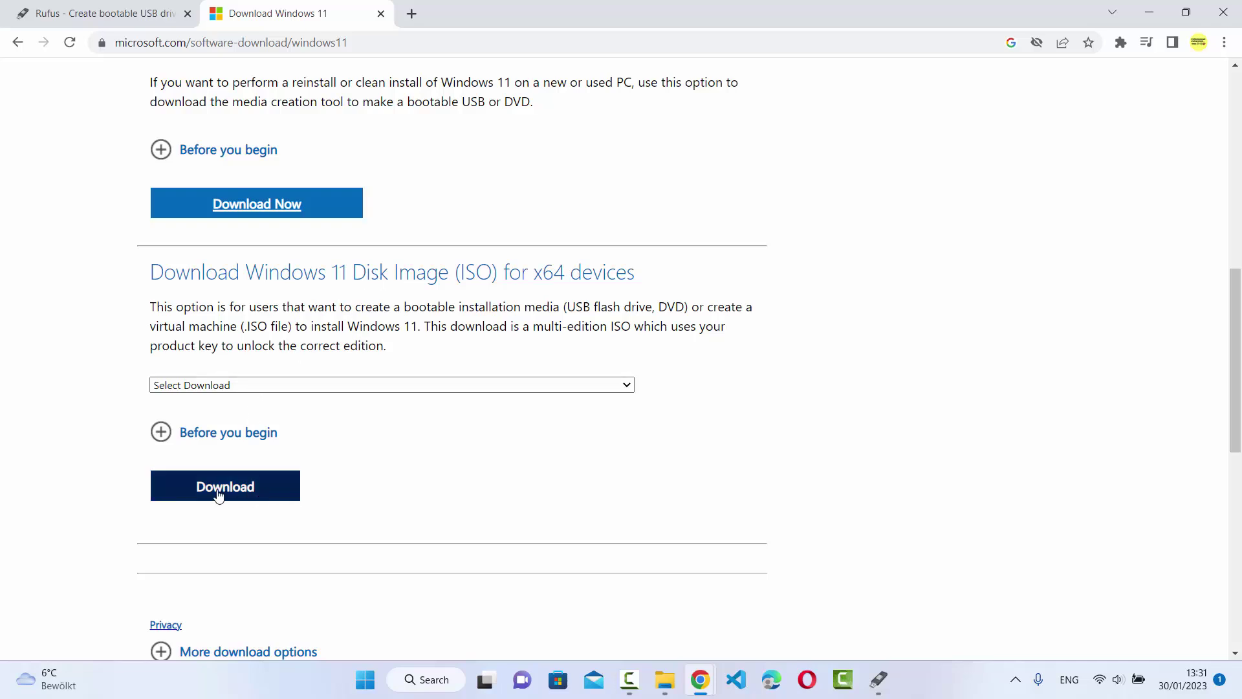
- Choose 'Windows 11 (multi-edition ISO for x64 devices)' and submit it for download
left_click(246, 488)
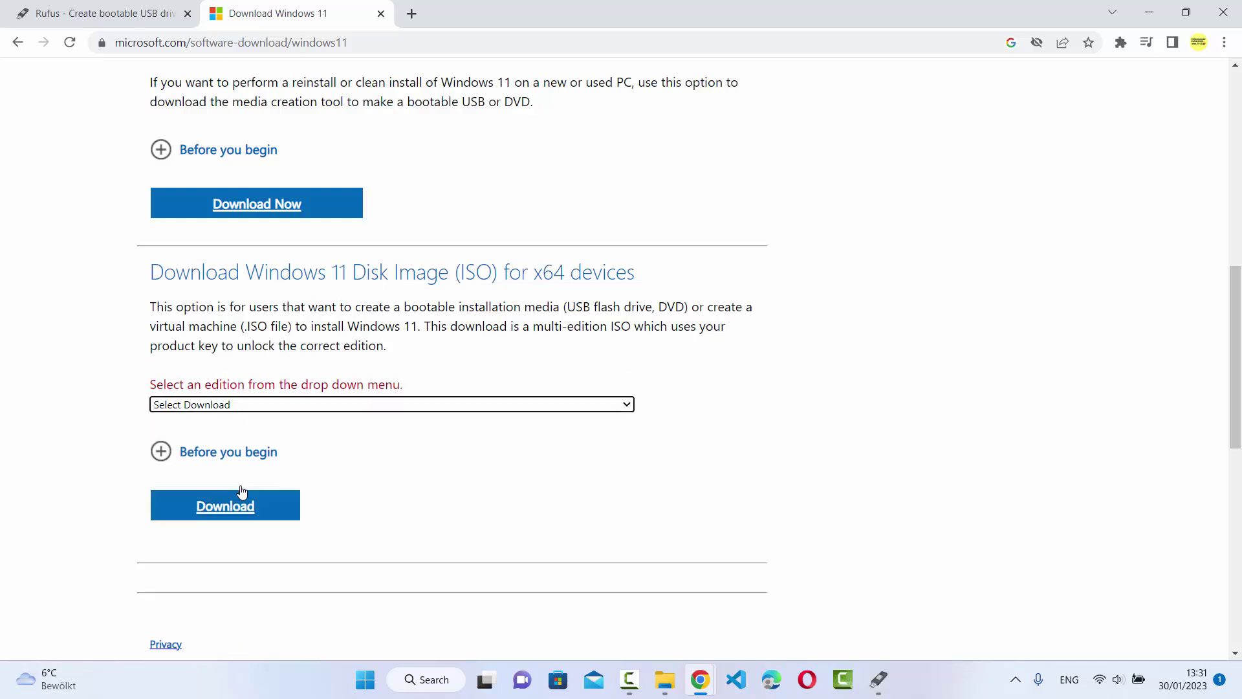
left_click(249, 405)
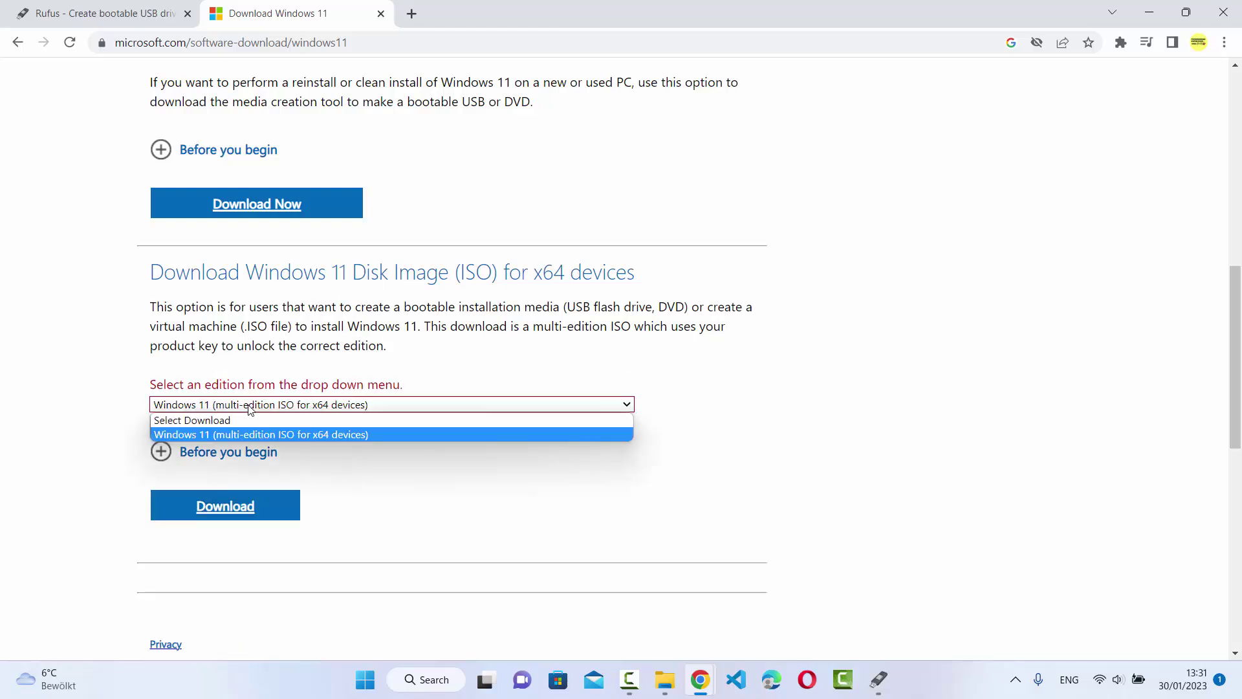
left_click(230, 435)
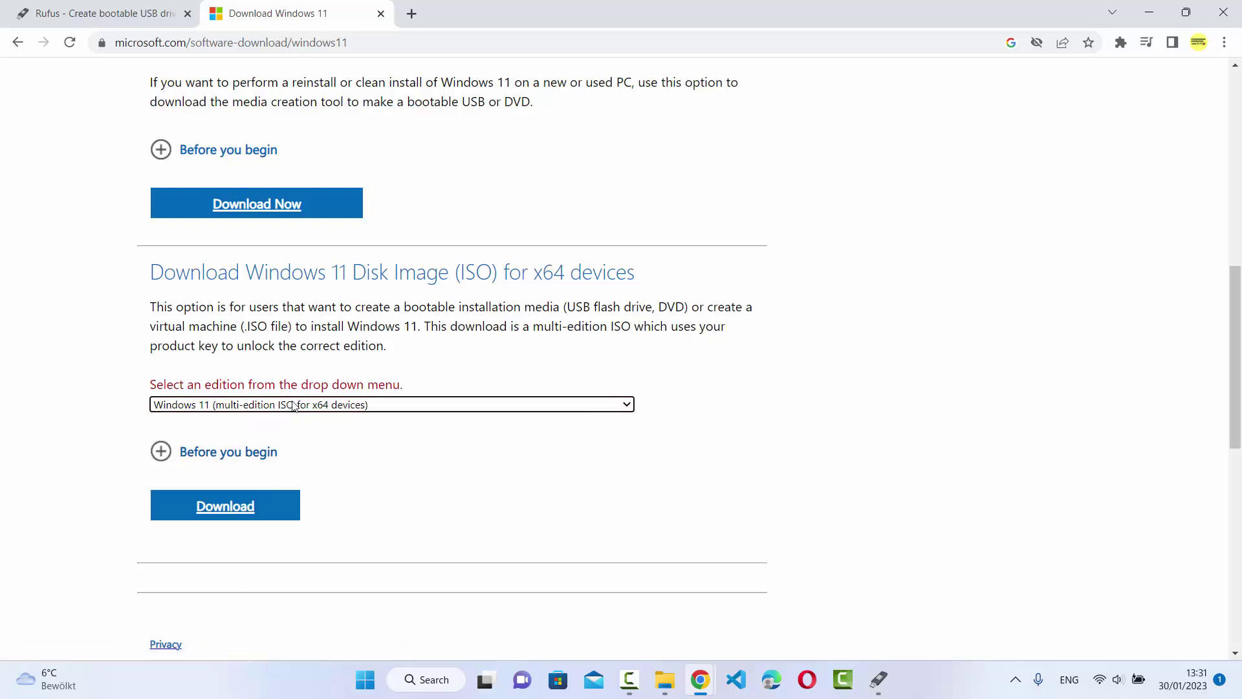
left_click(234, 504)
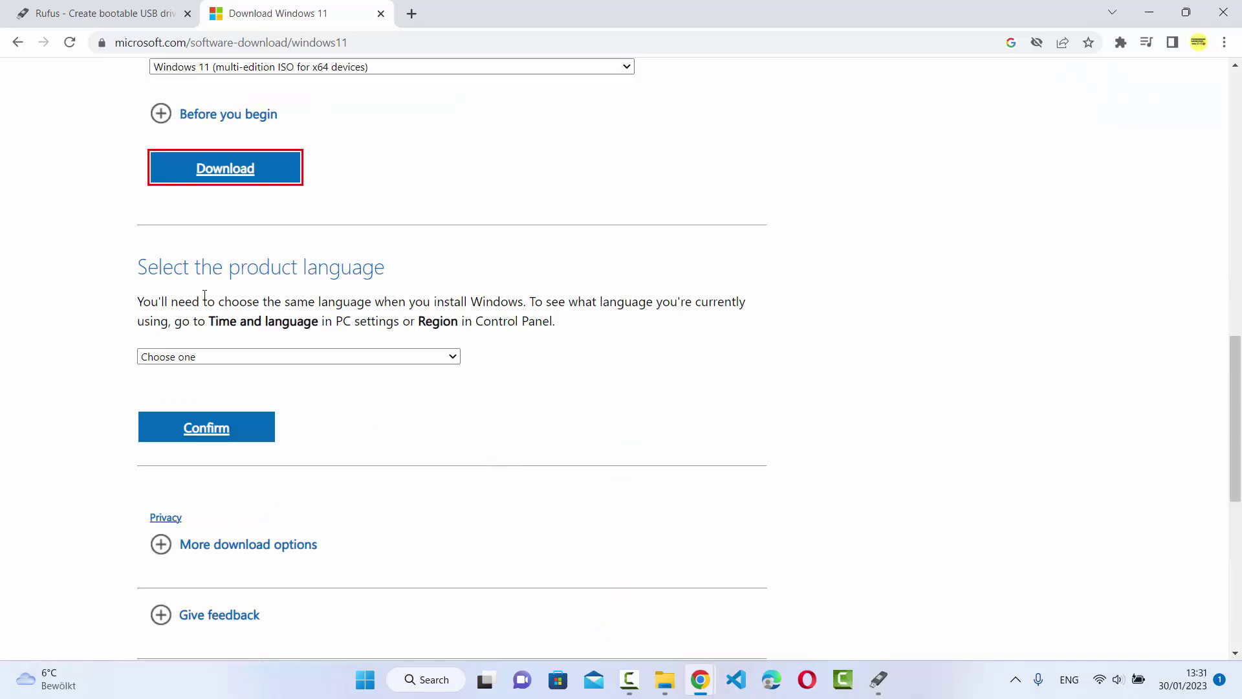
- Set the product language to English International and confirm
left_click(206, 359)
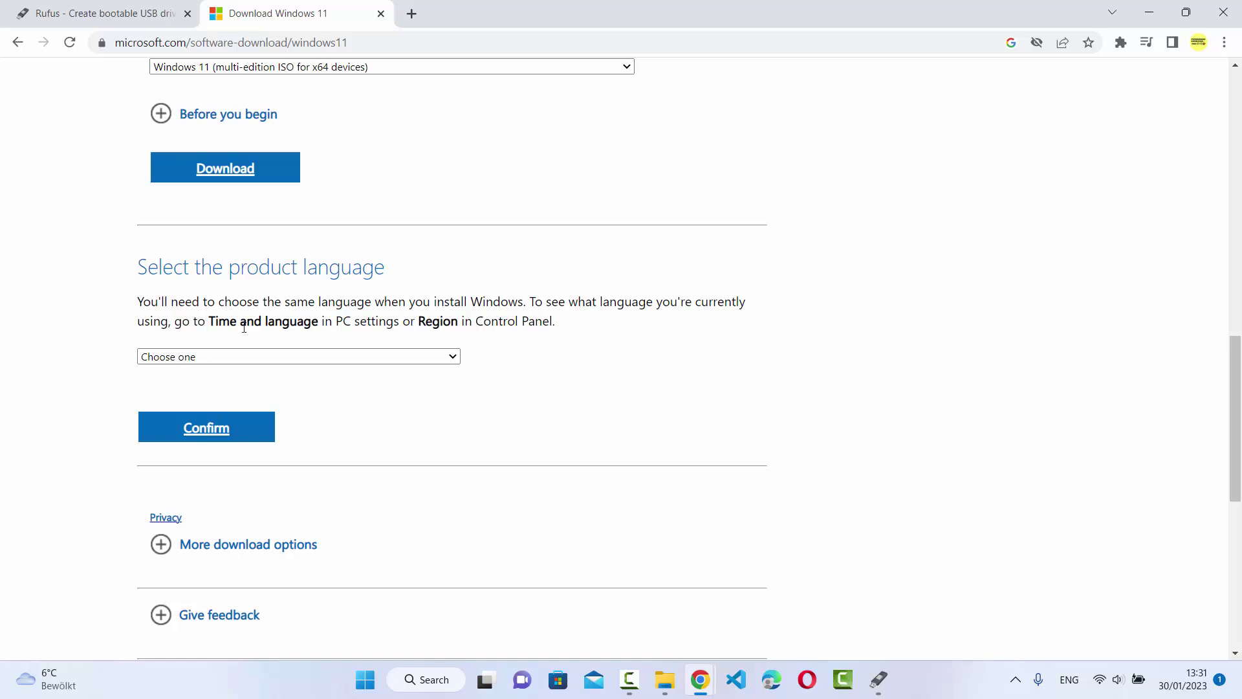
left_click(226, 359)
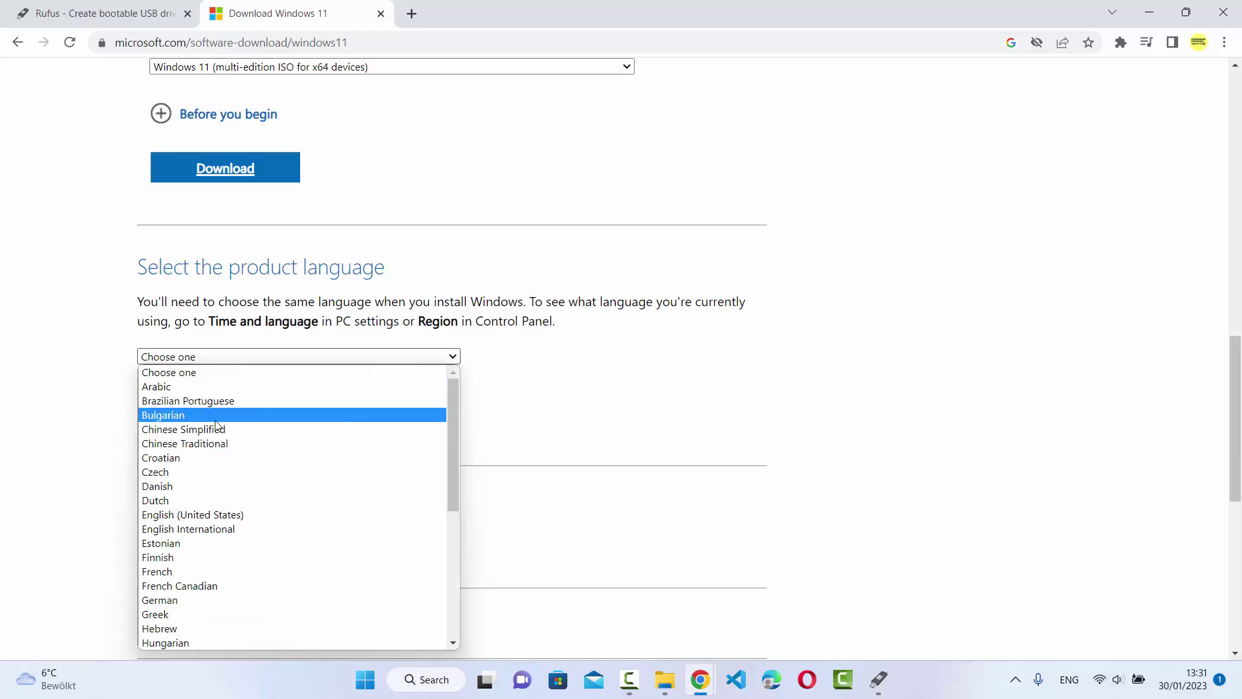
left_click(214, 530)
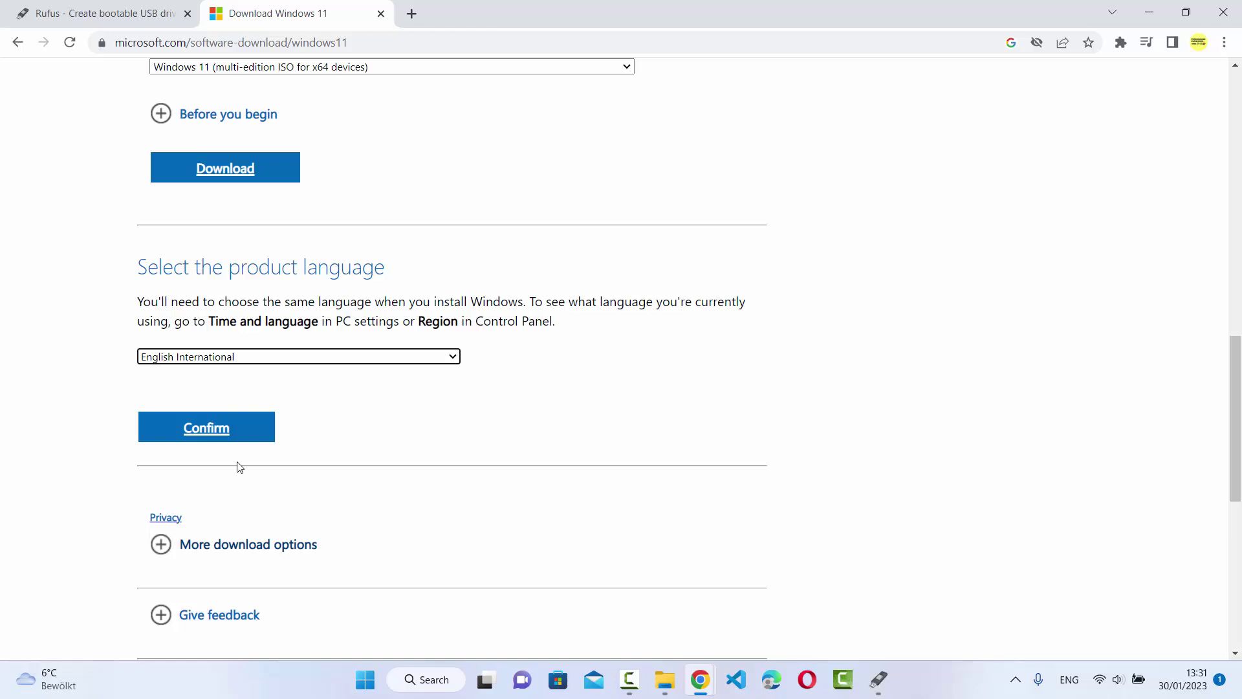
left_click(211, 429)
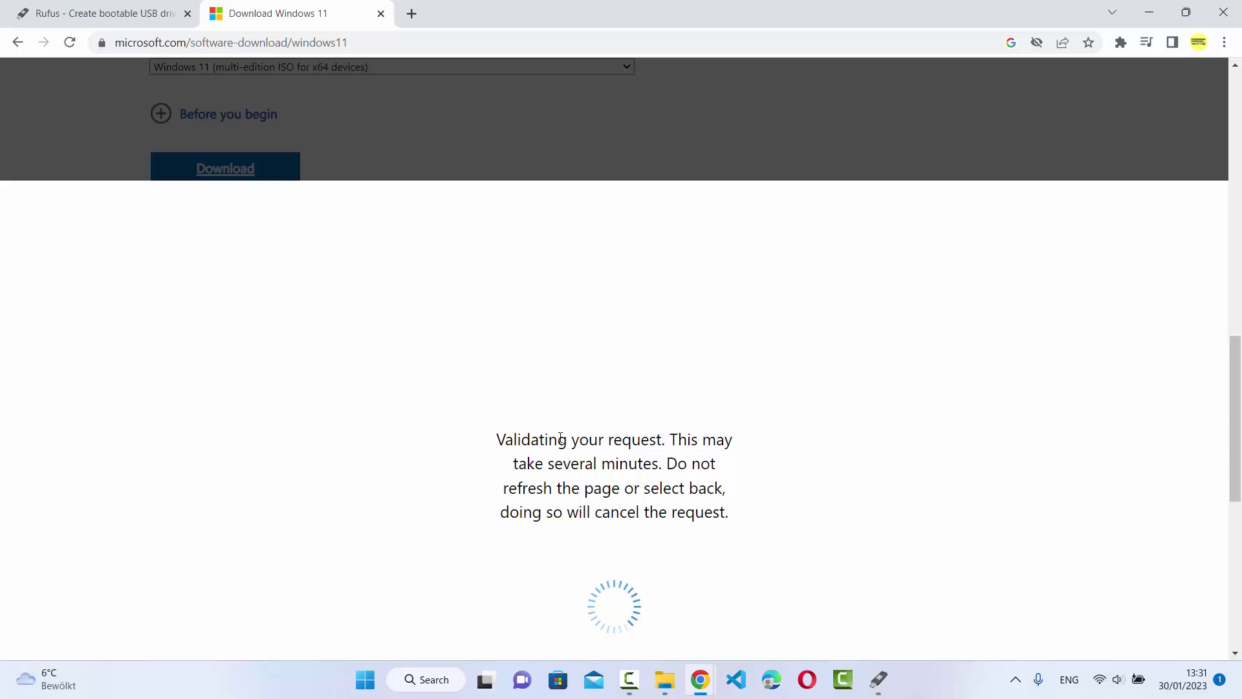
- Start the 64-bit Windows 11 ISO download, then cancel it and close the download bar
scroll(569, 458, "down", 2)
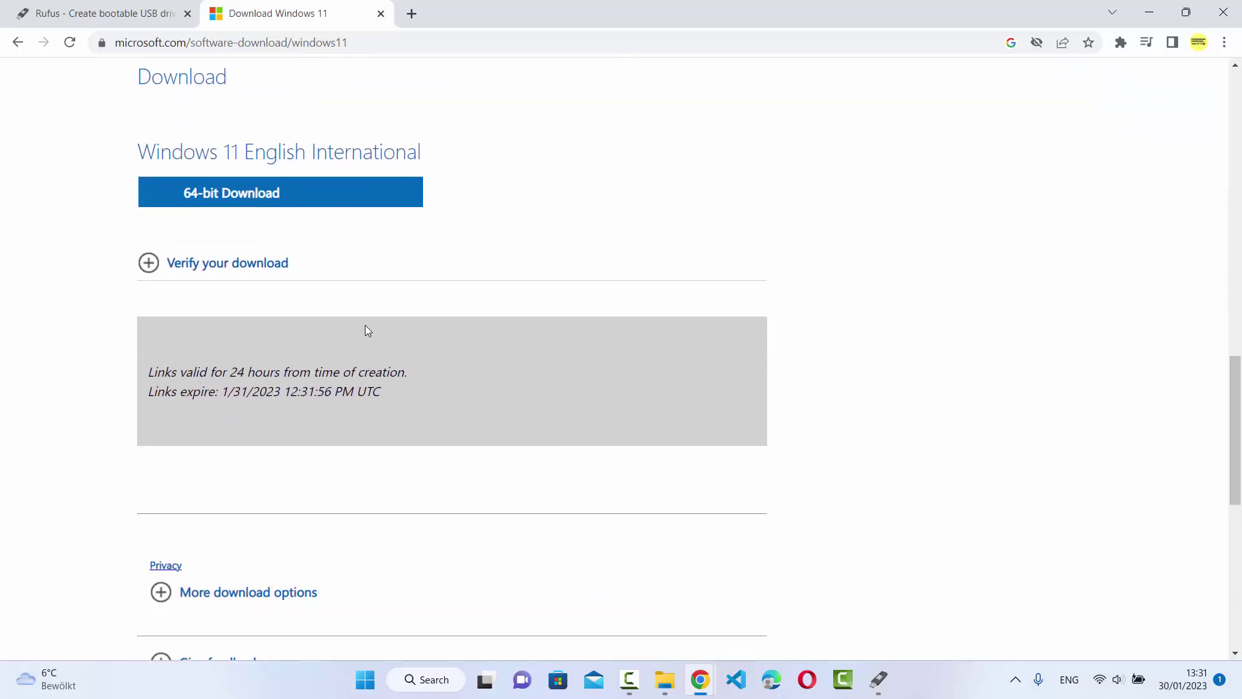
left_click(217, 201)
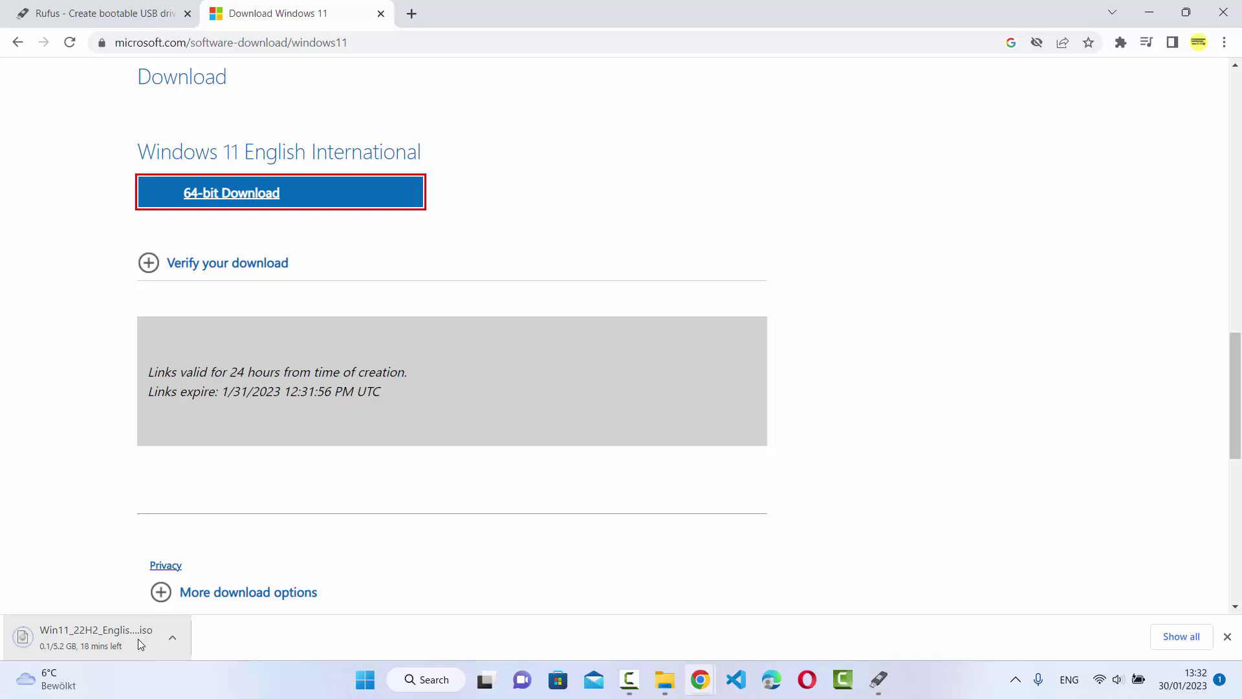
left_click(173, 649)
left_click(174, 600)
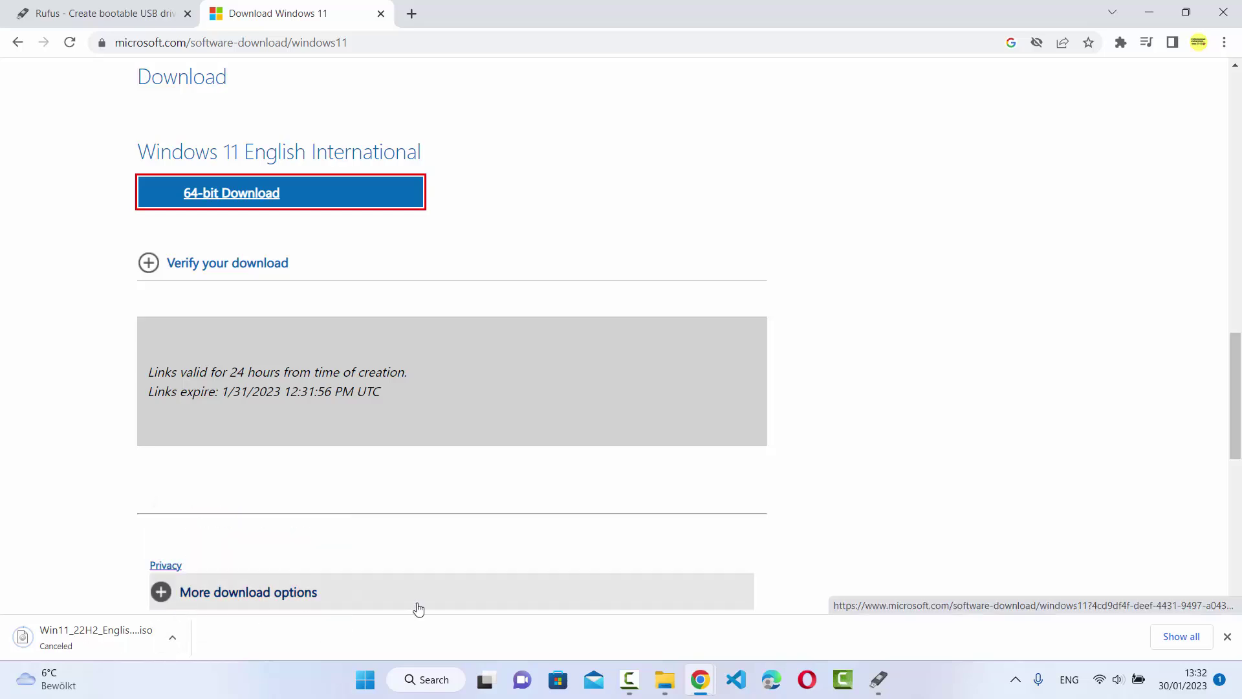
left_click(1226, 637)
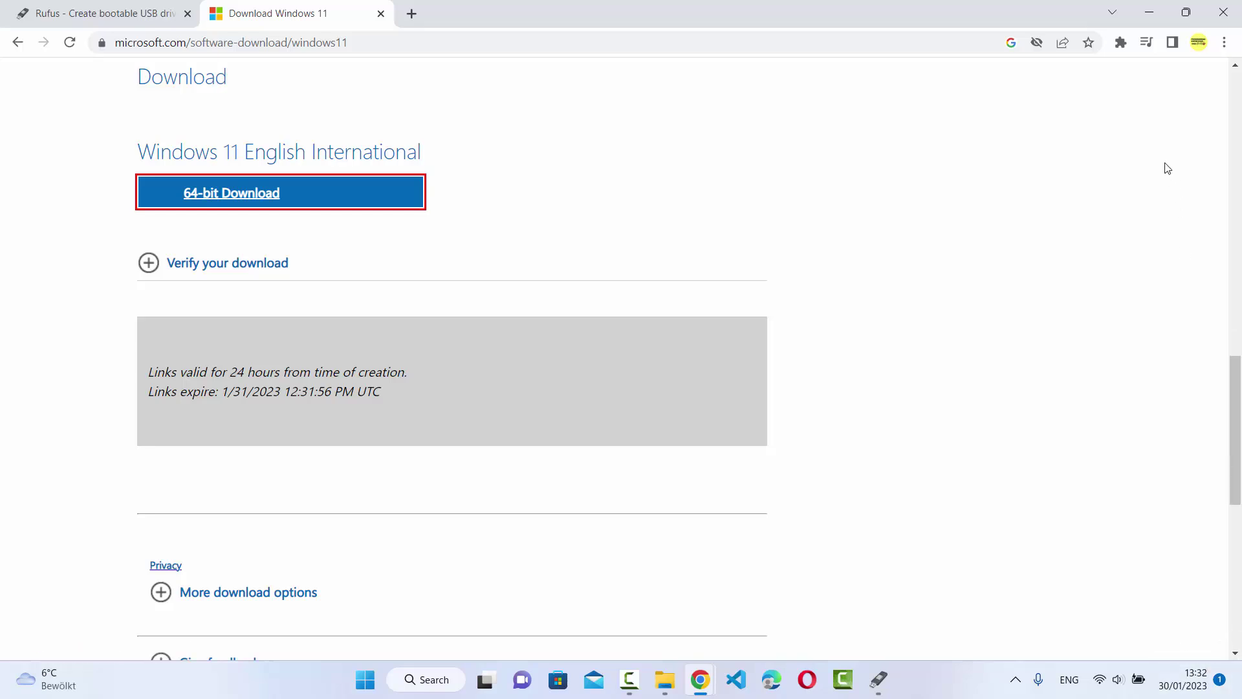
- Select the 8 GB Codebind (E:) USB drive as the Rufus target device
left_click(1147, 13)
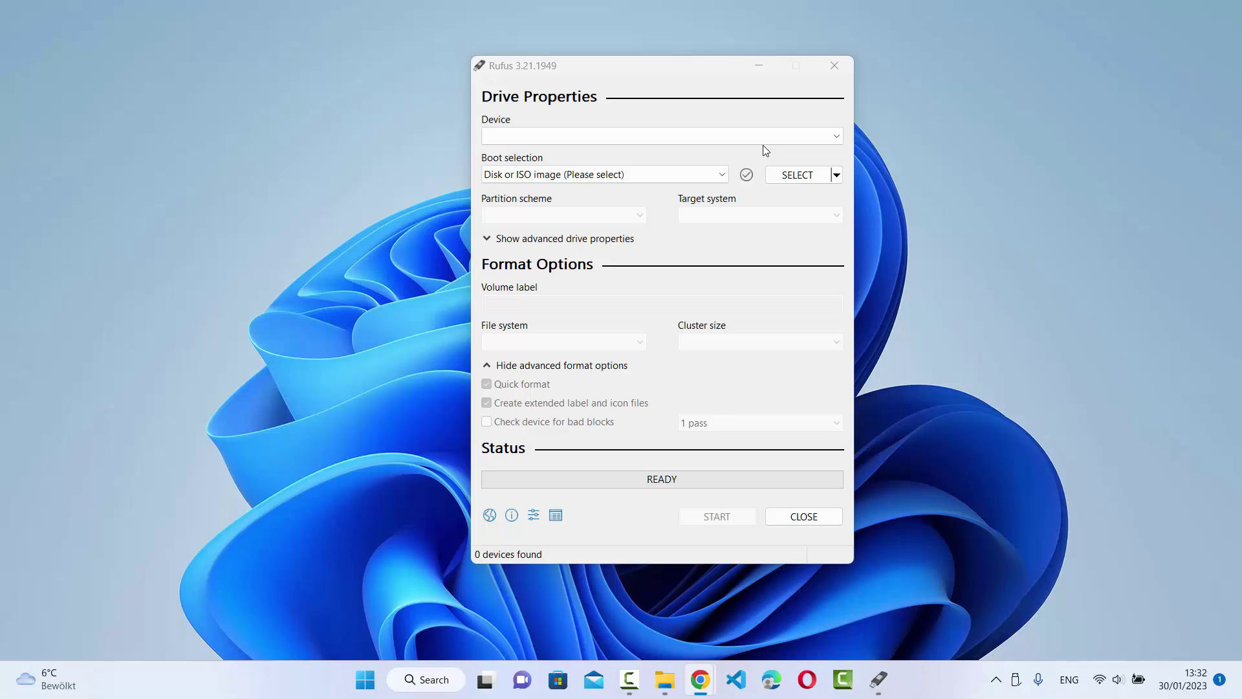
left_click(655, 141)
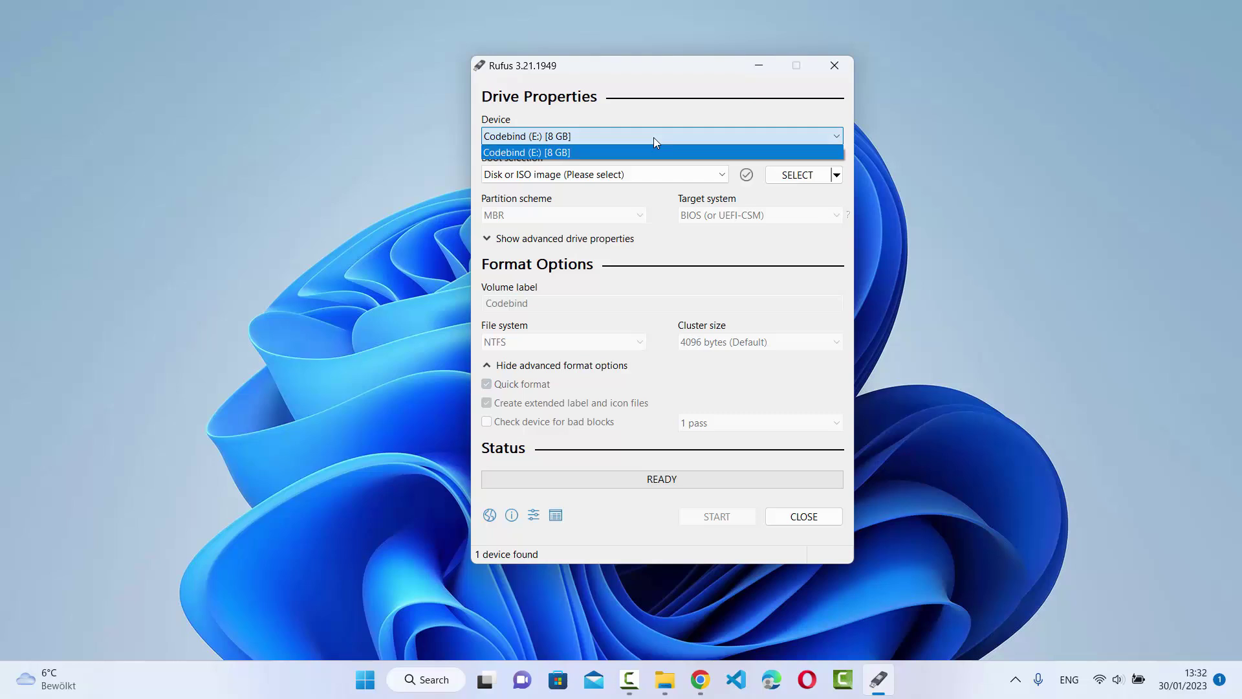
left_click(654, 141)
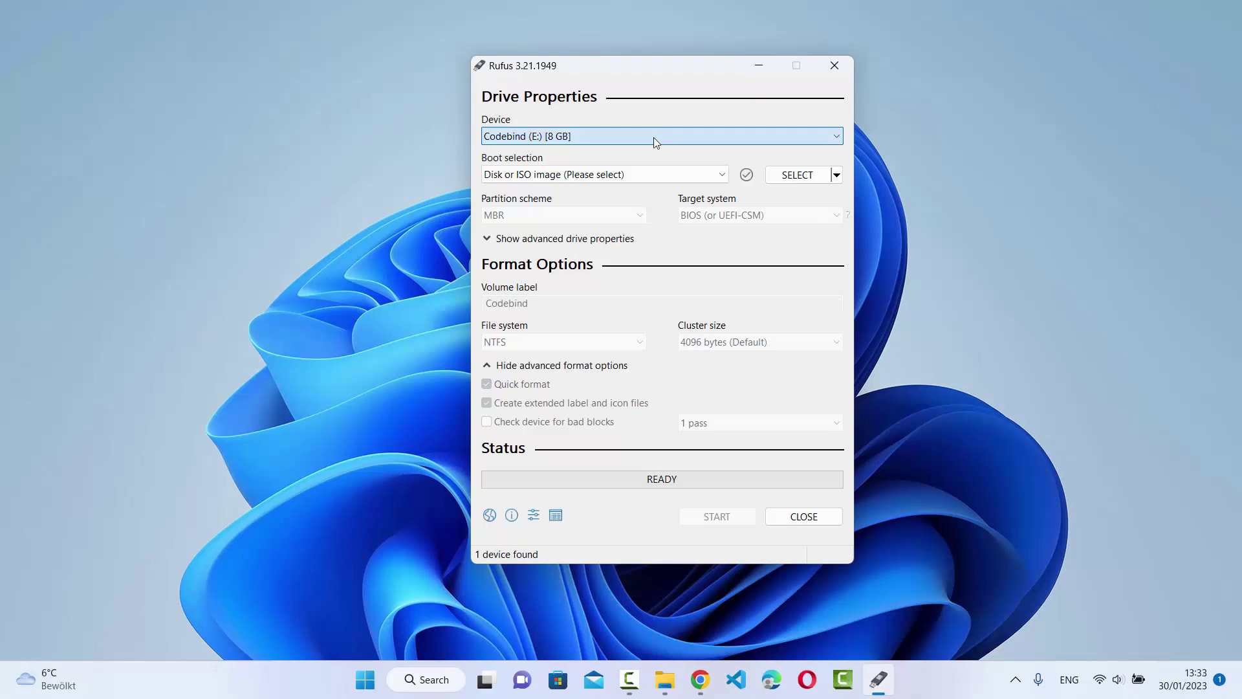
key("super+4")
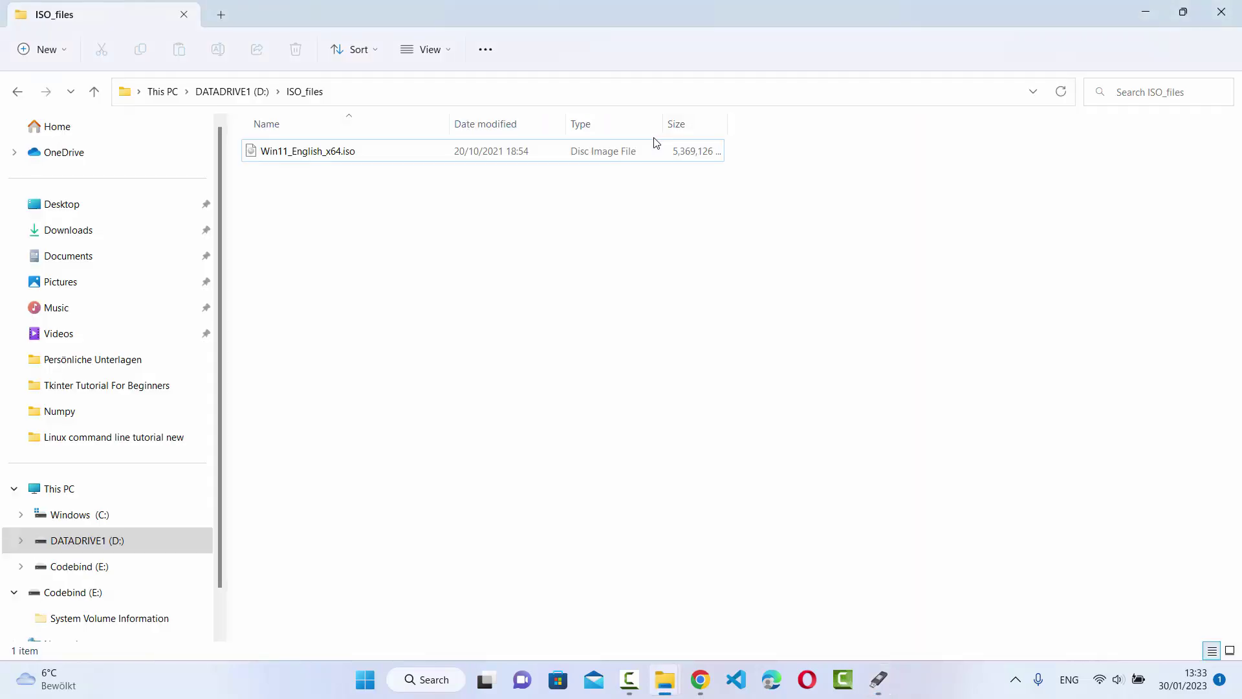
left_click(58, 489)
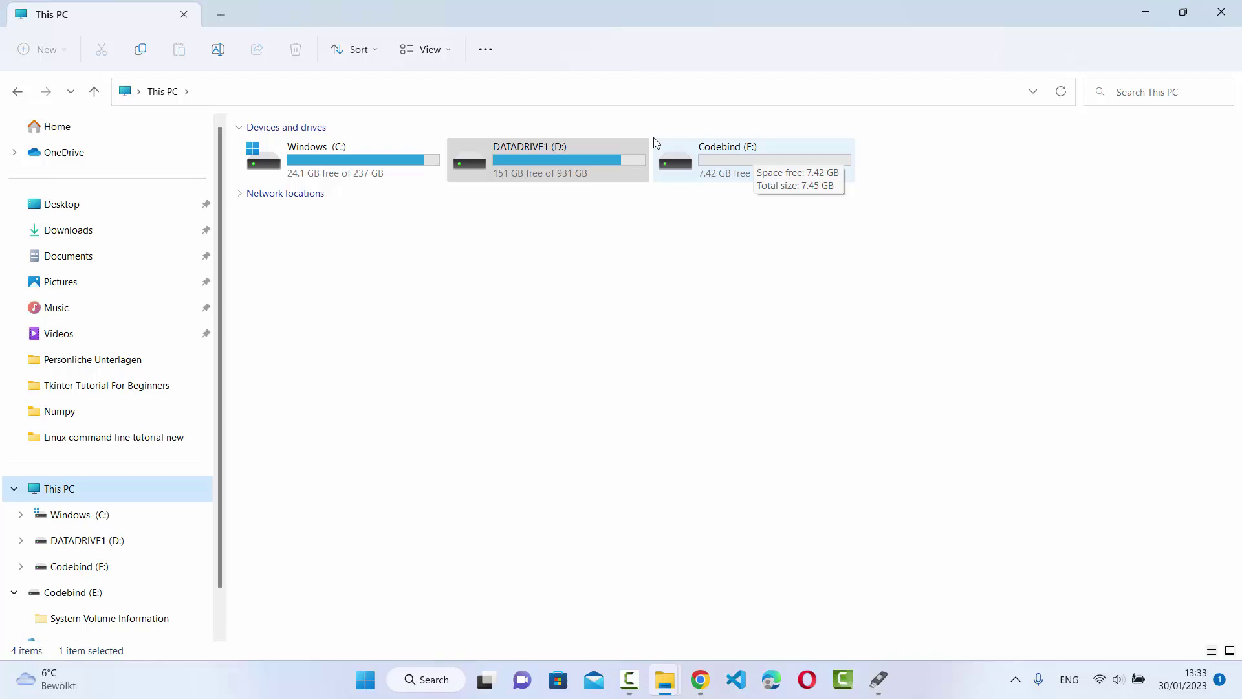
left_click(653, 139)
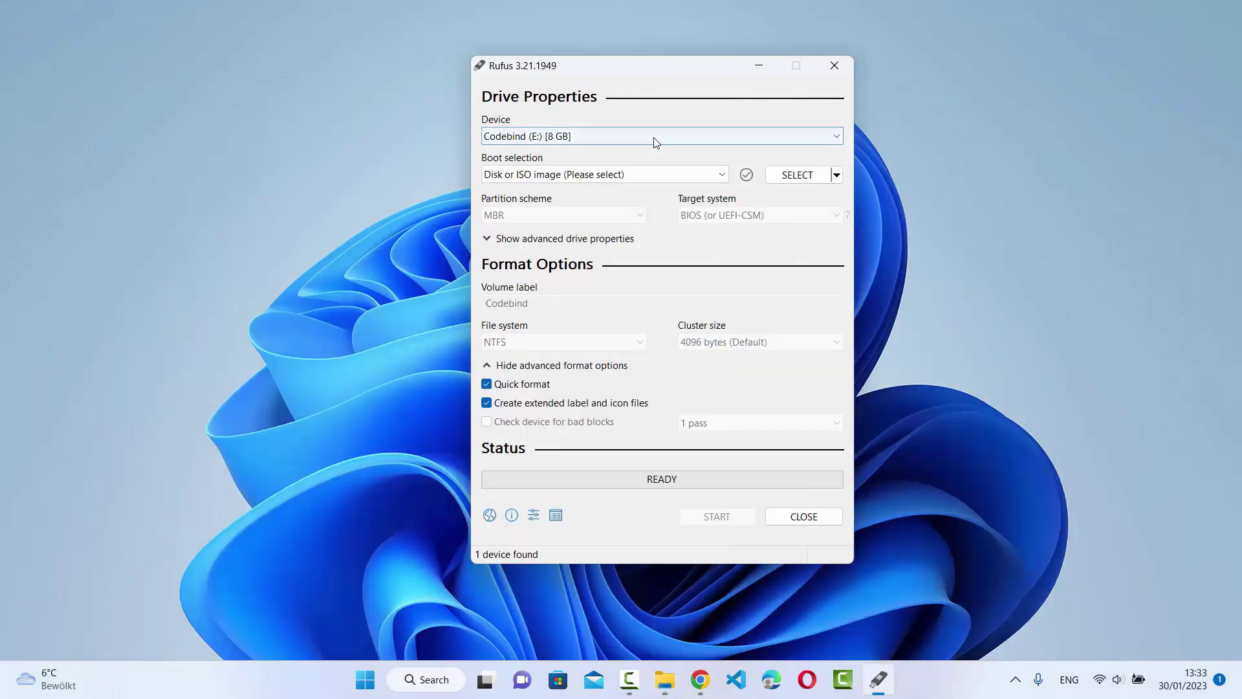
- Keep drive E: and load Win11_English_x64.iso from D:\ISO_files as the boot image
left_click(656, 137)
left_click(656, 137)
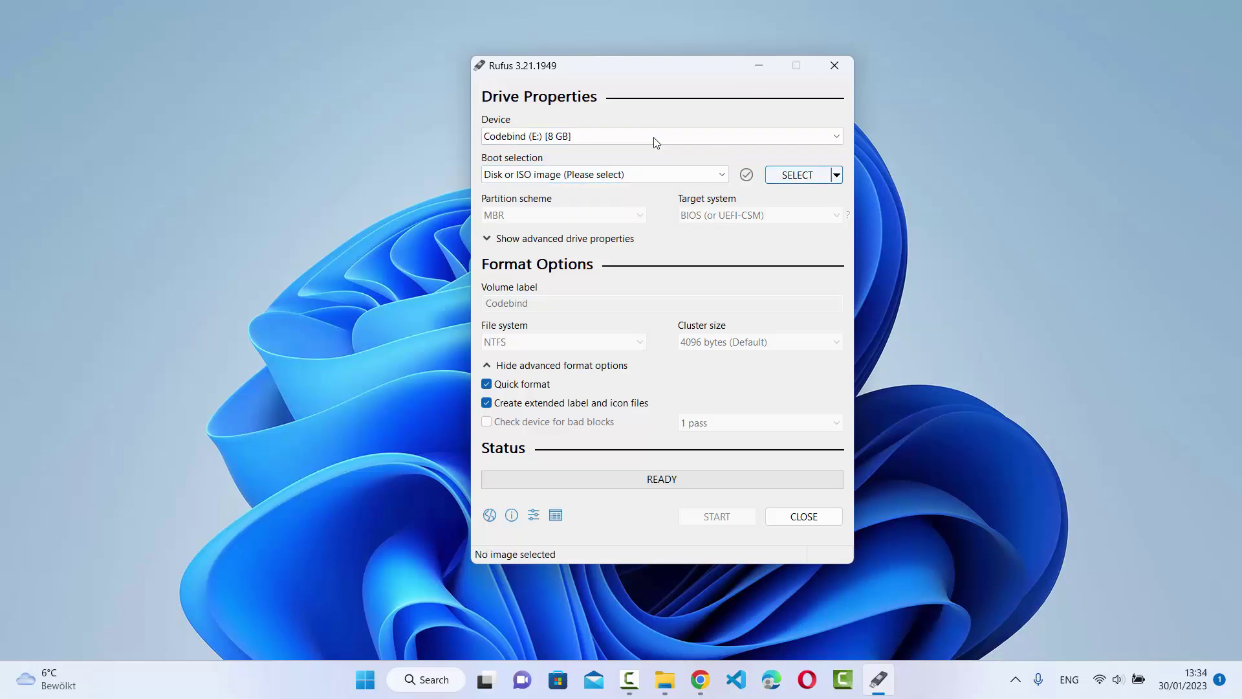
key("alt+Down")
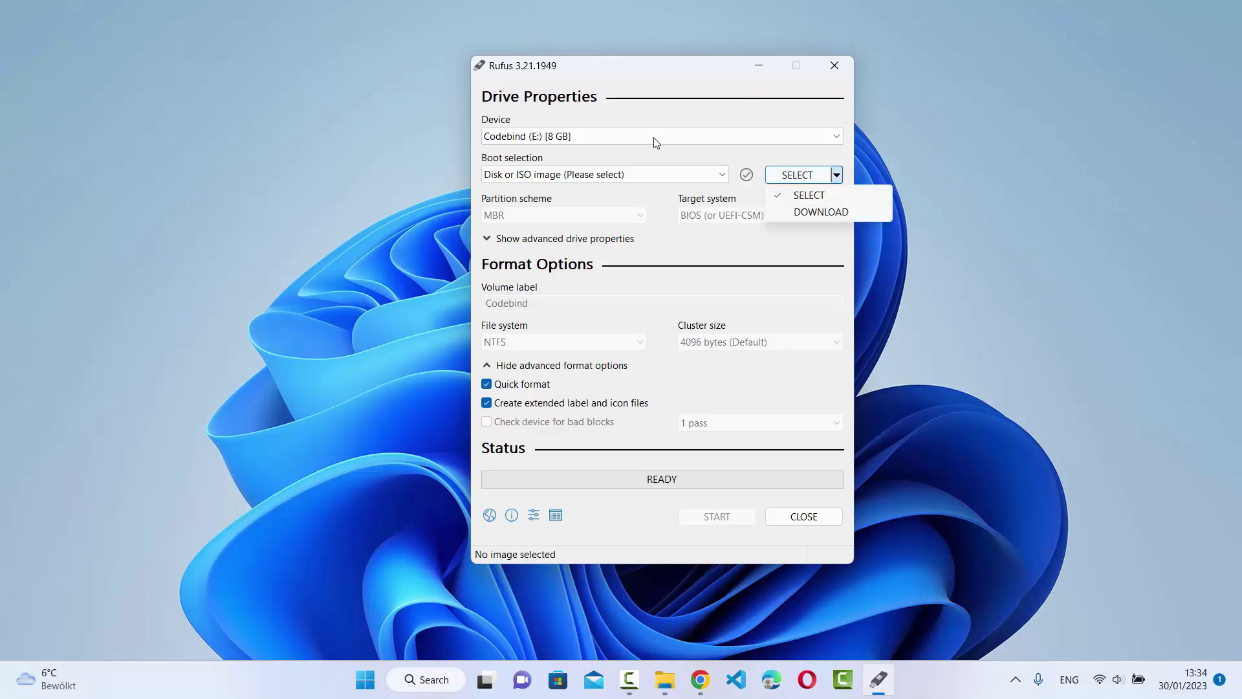
key("Escape")
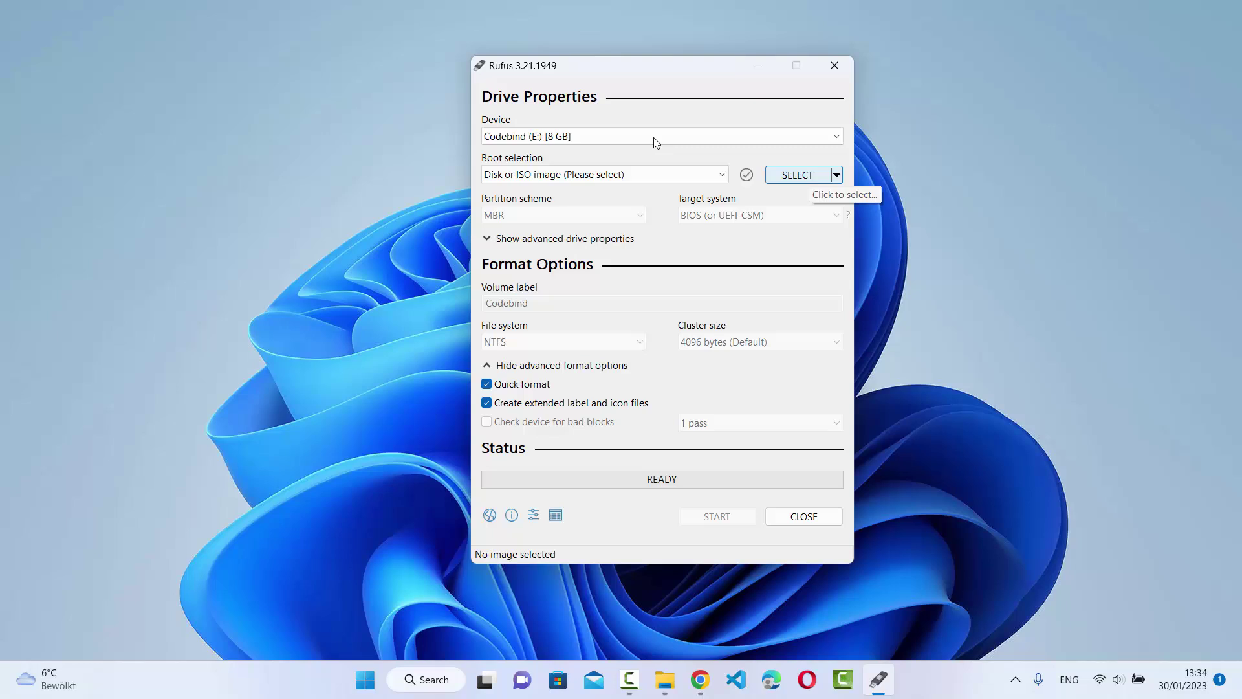
key("Return")
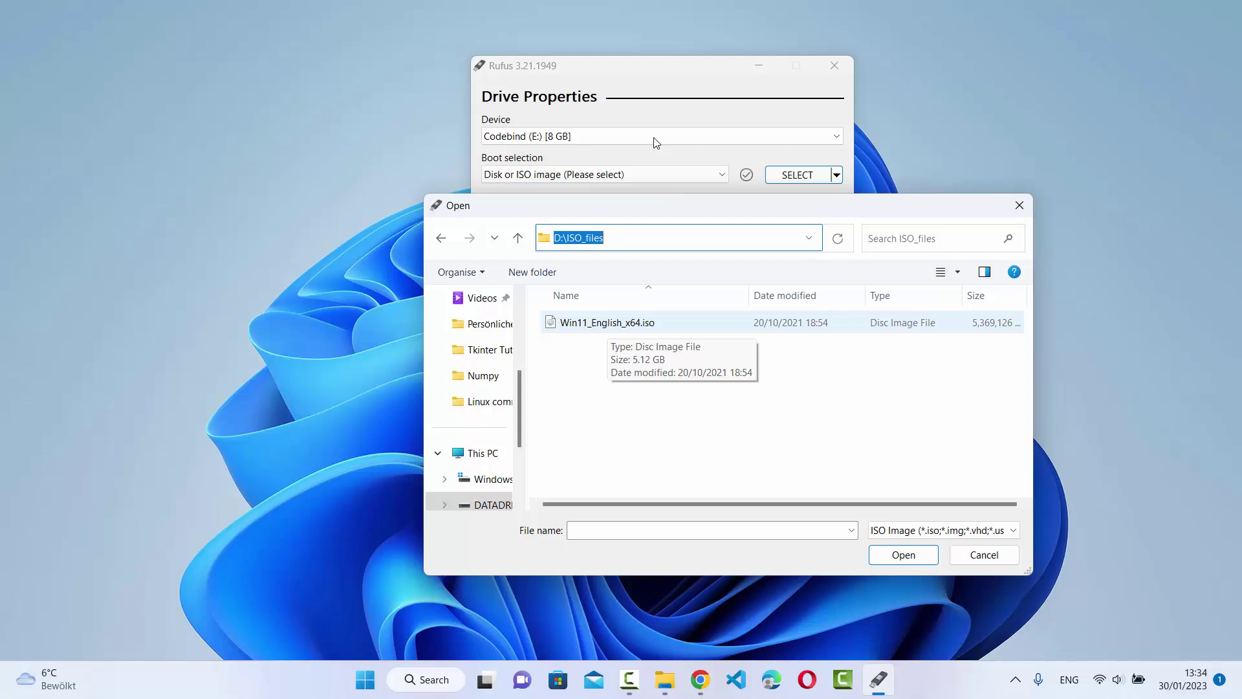
left_click(608, 323)
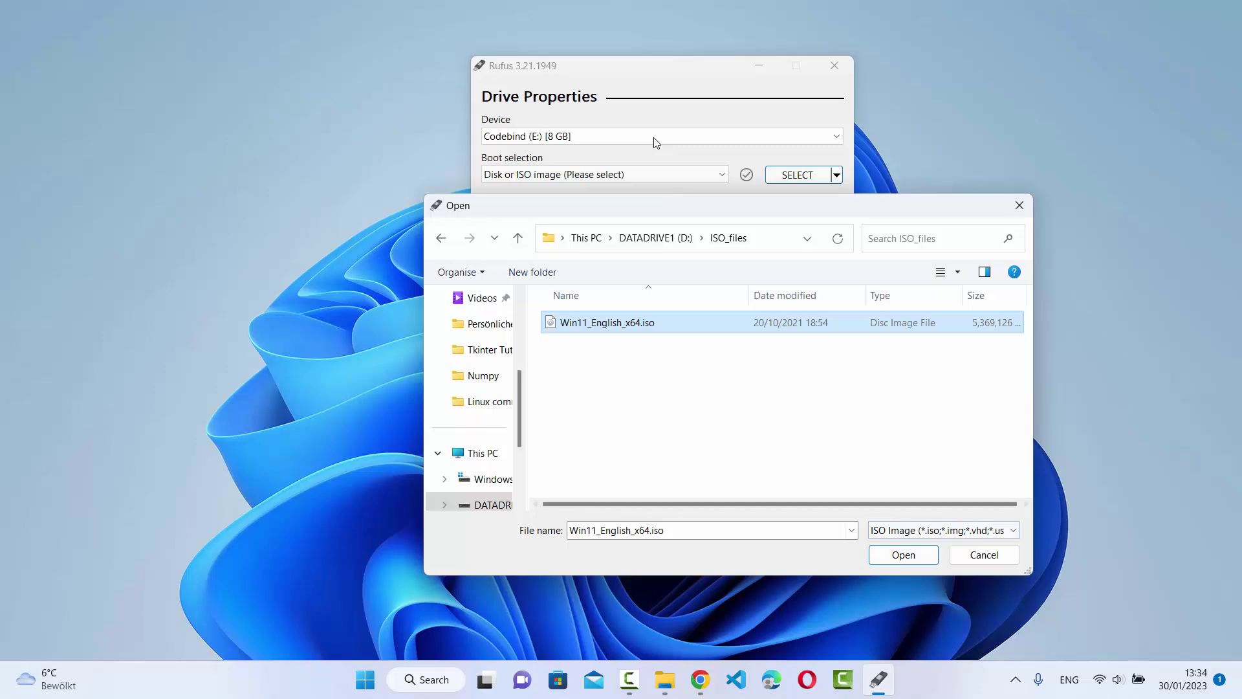
key("Return")
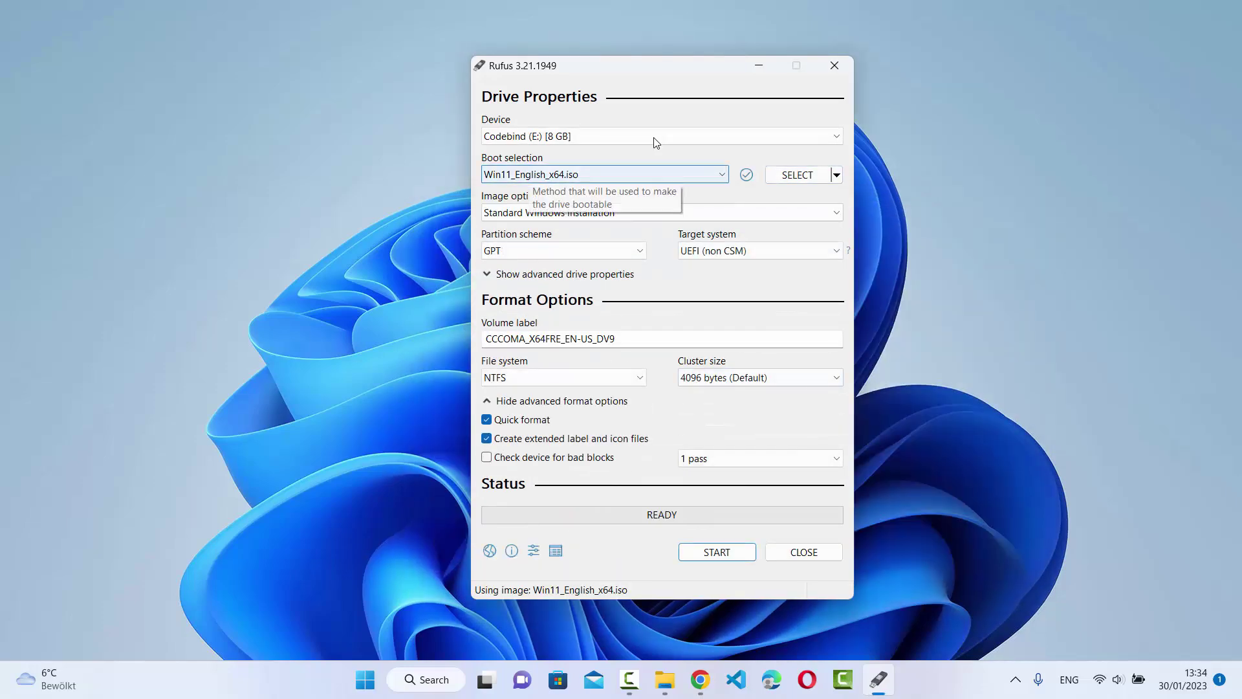
key("Tab")
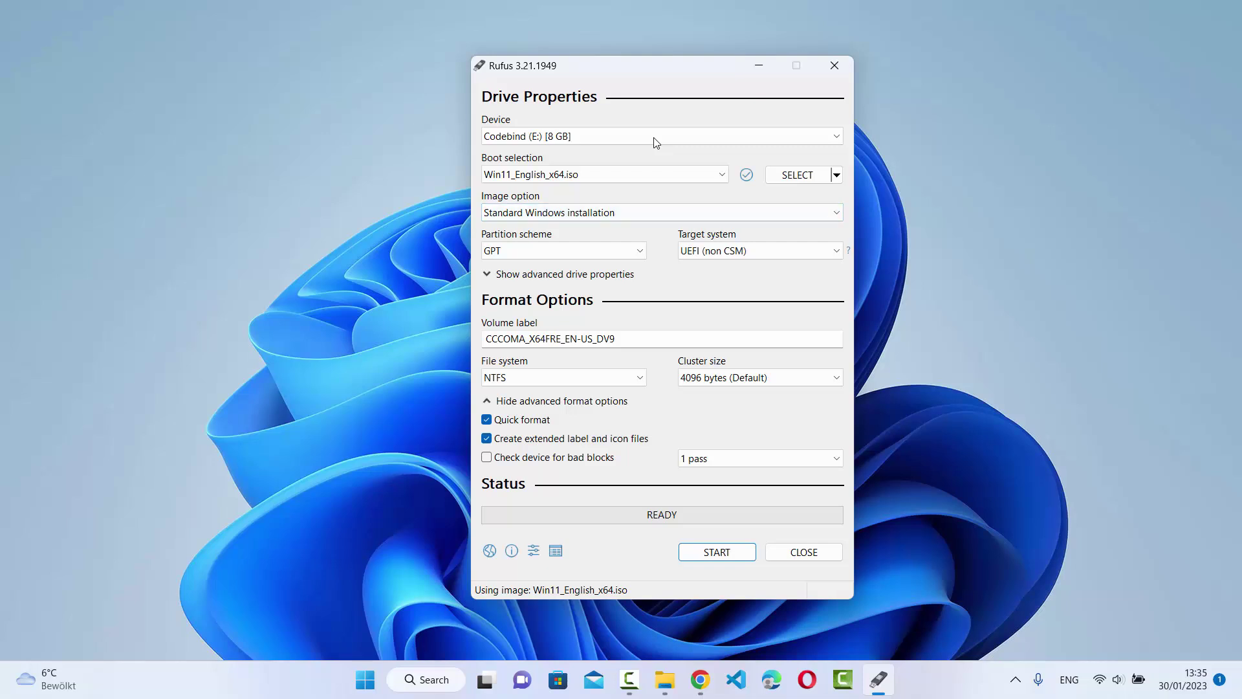
key("Tab")
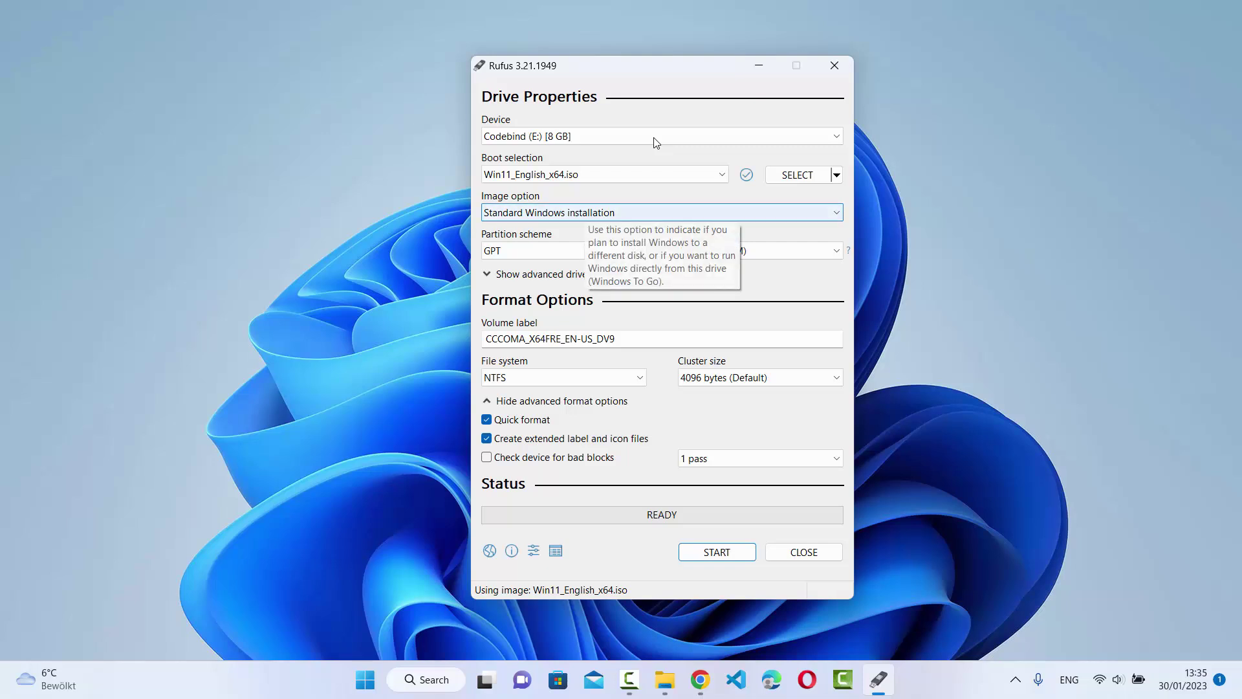
key("Tab")
key("Tab")
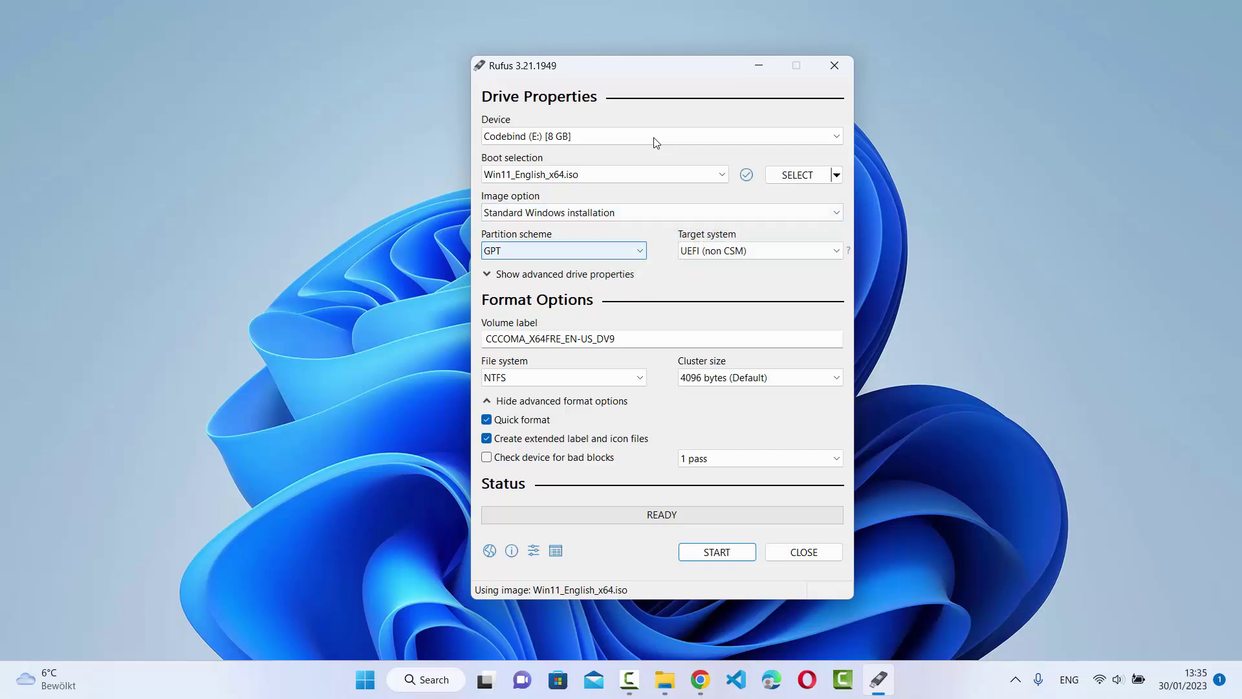
key("alt+Down")
key("Down")
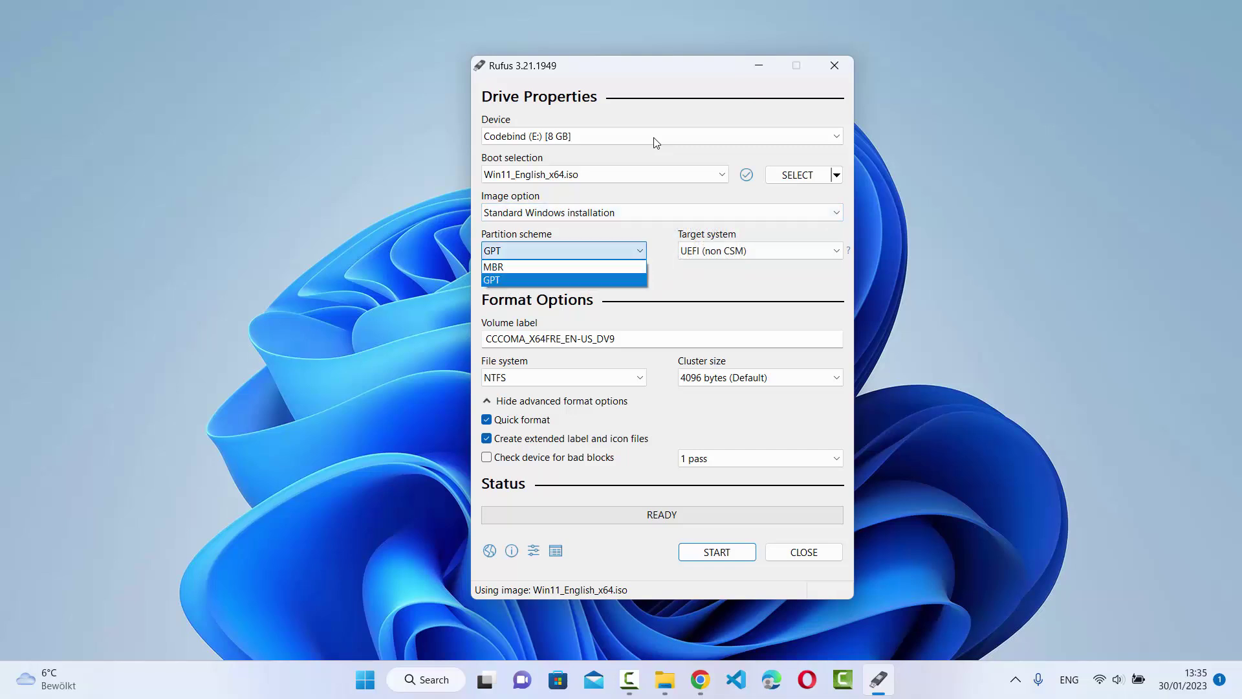
key("Tab")
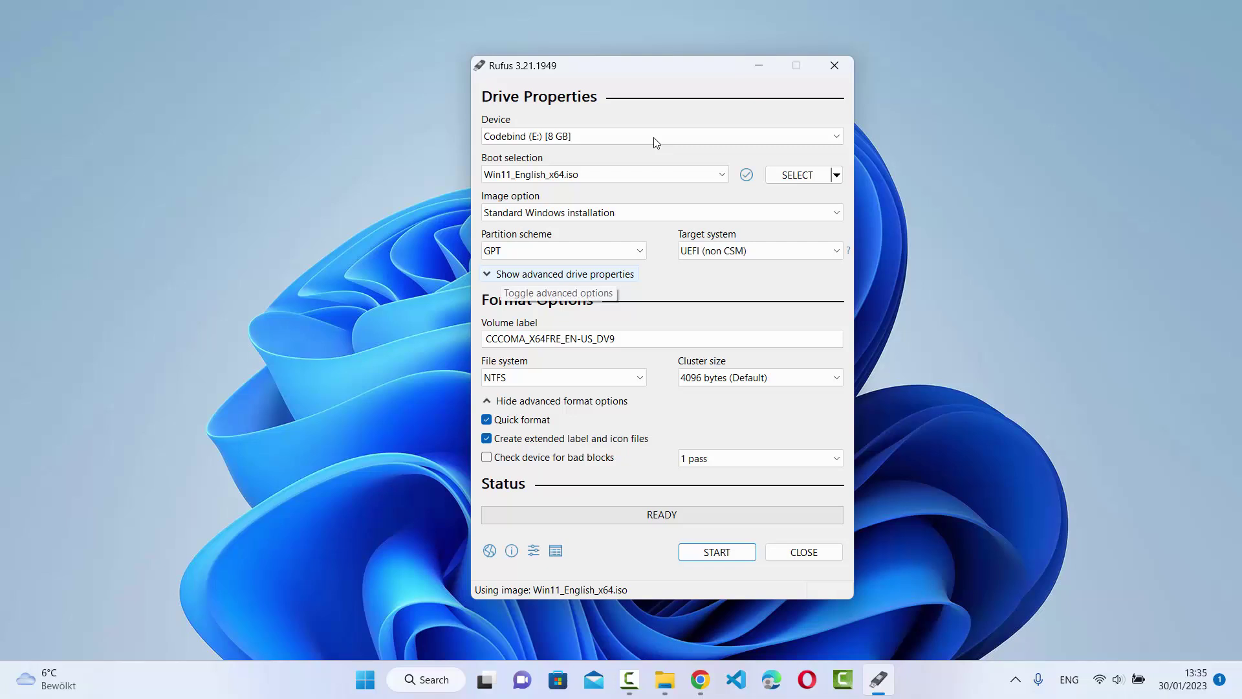
key("Tab")
key("Tab")
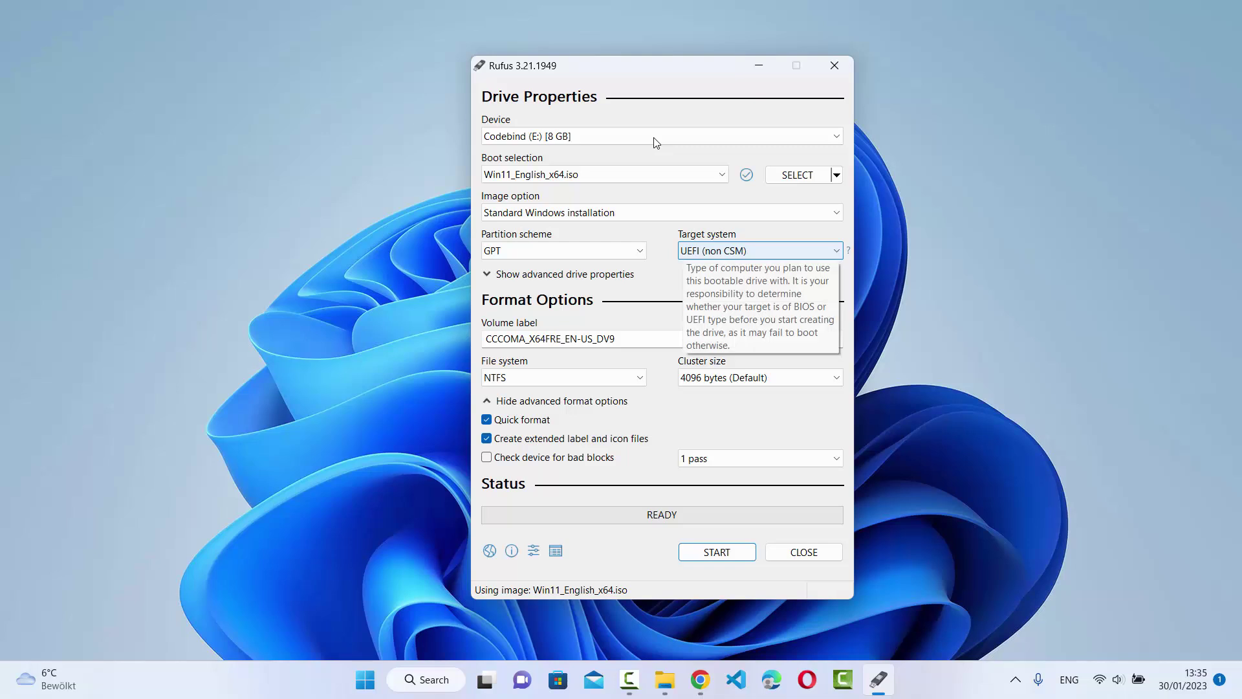
key("Tab")
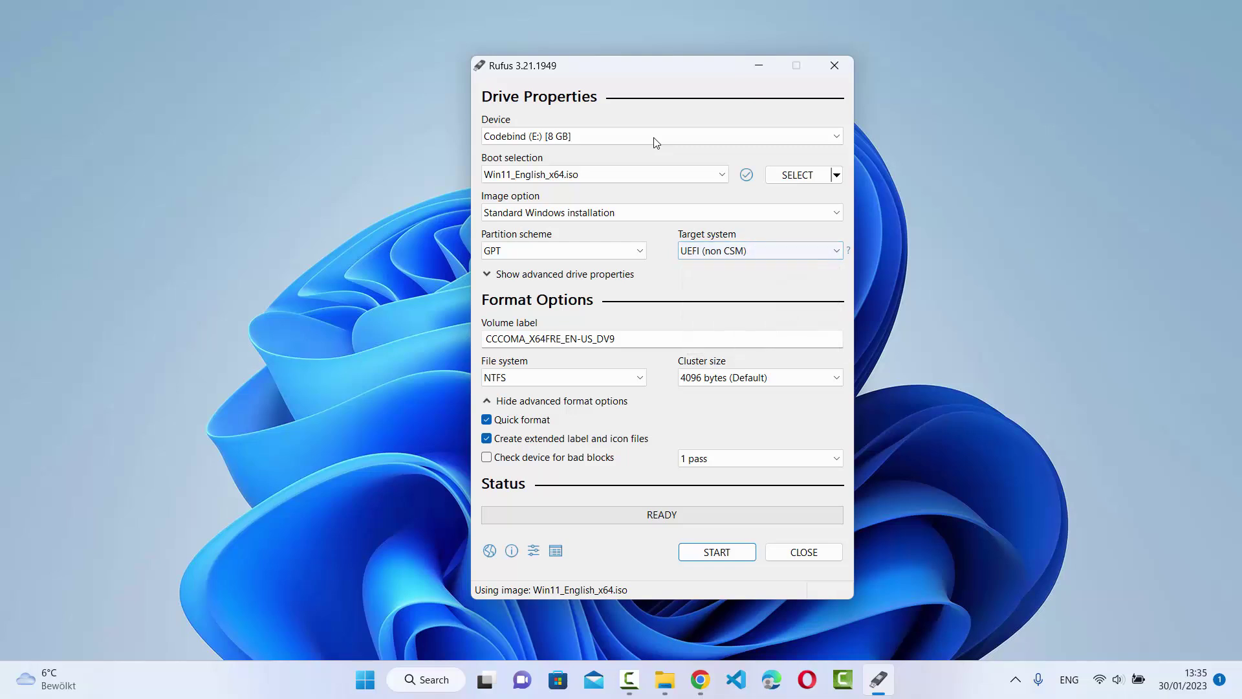
key("Tab")
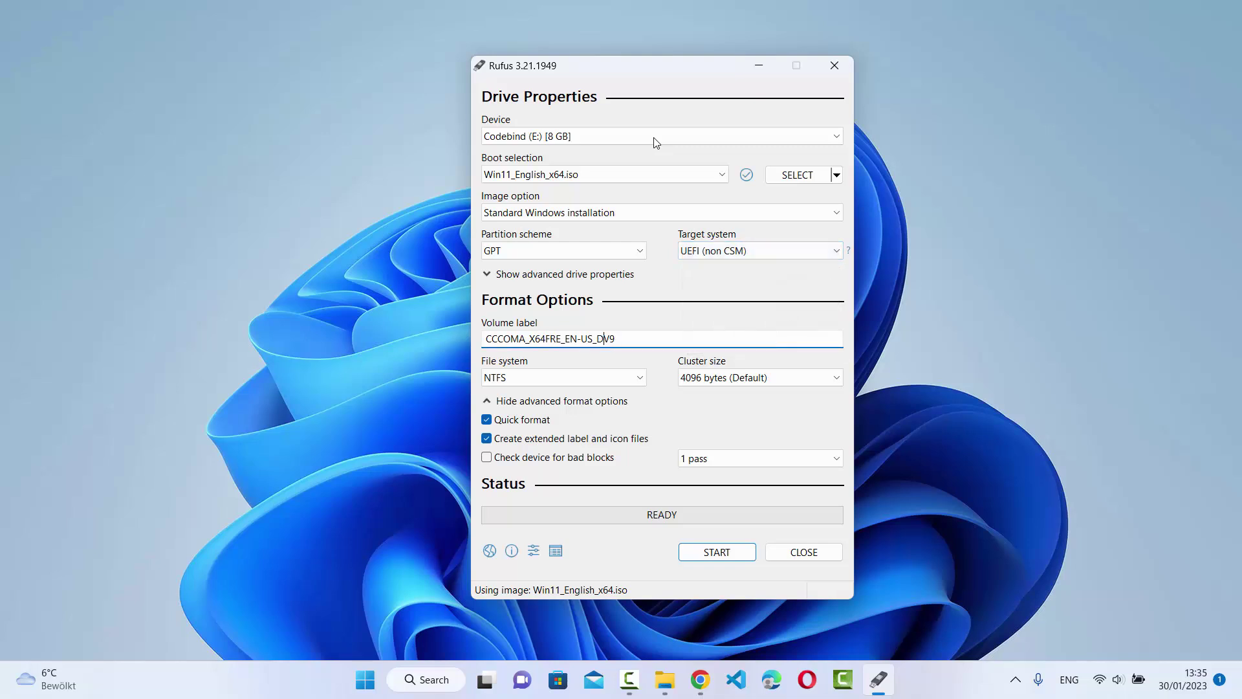
- Change the volume label to 'Windows 11', keeping the file system and cluster size settings unchanged
key("ctrl+a")
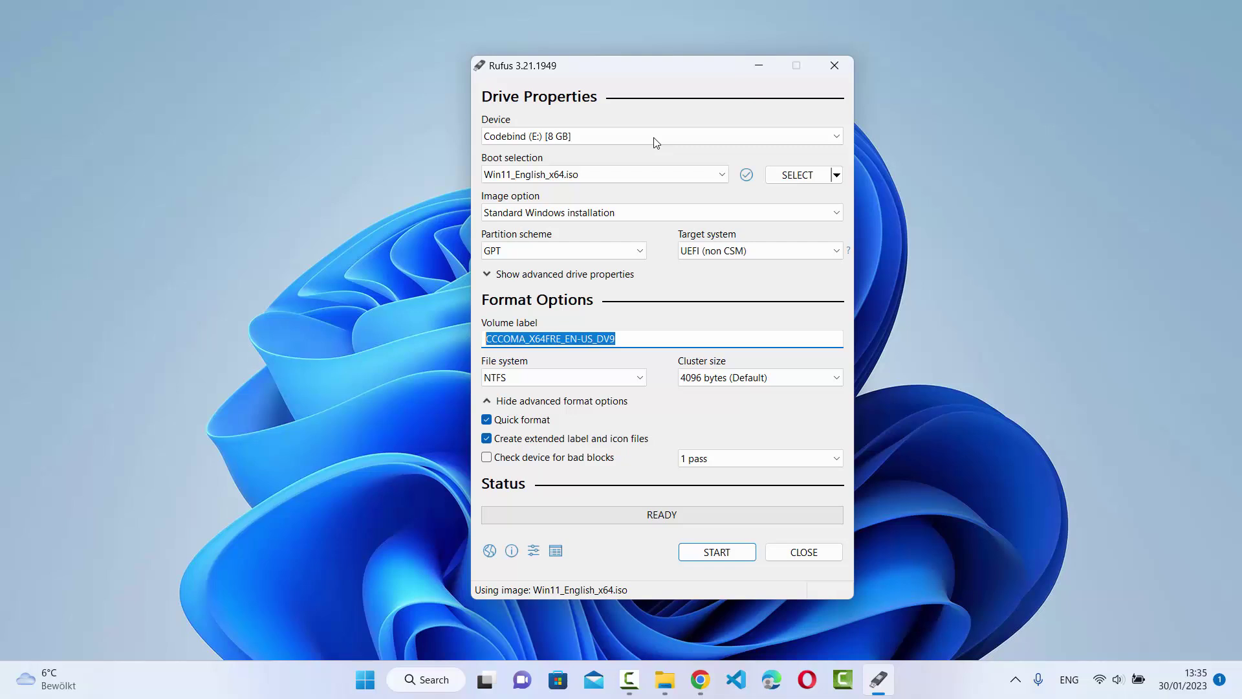
type("W")
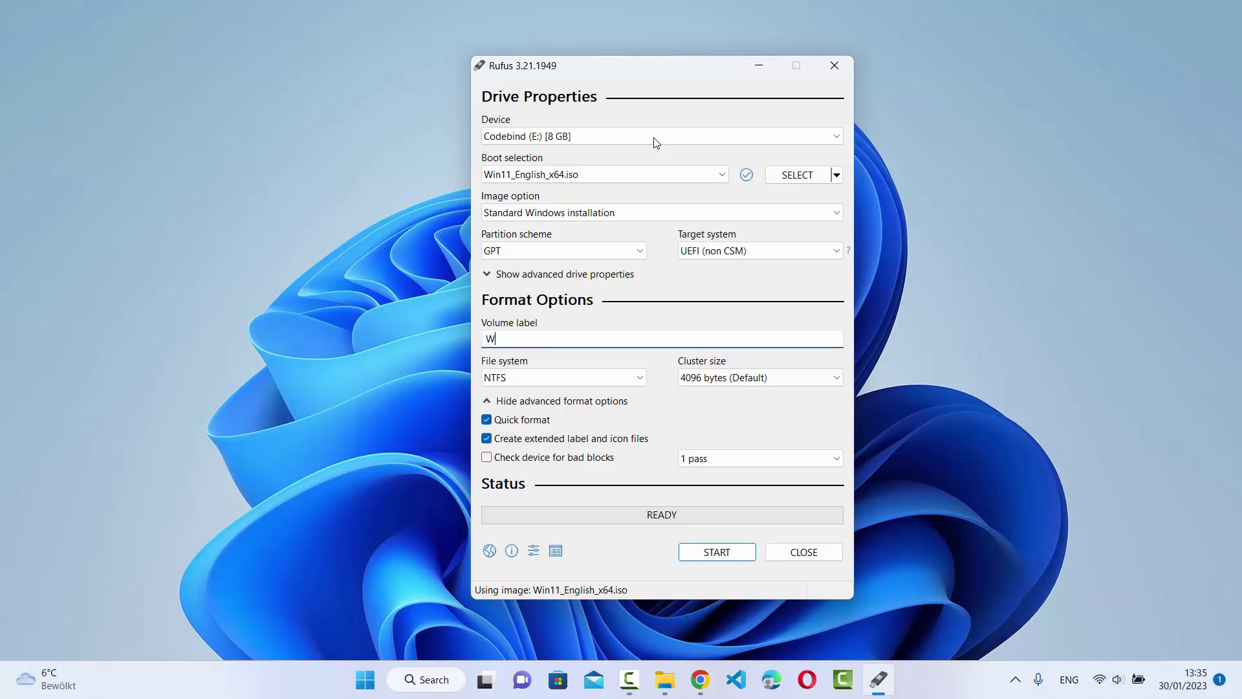
type("indows 11")
key("Tab")
key("alt+Down")
key("Escape")
key("Tab")
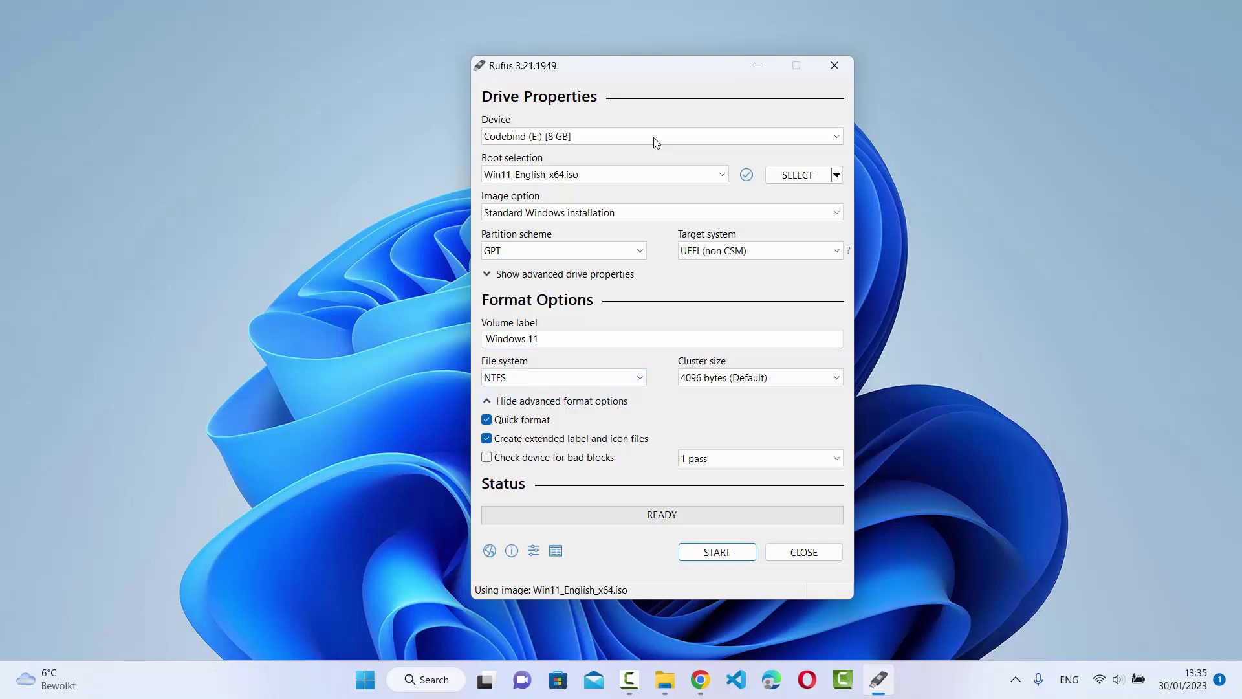
key("Tab")
key("Tab")
key("Tab")
- Write the Windows 11 image to the USB drive, removing the 4GB+ RAM, Secure Boot and TPM 2.0 requirements
left_click(717, 551)
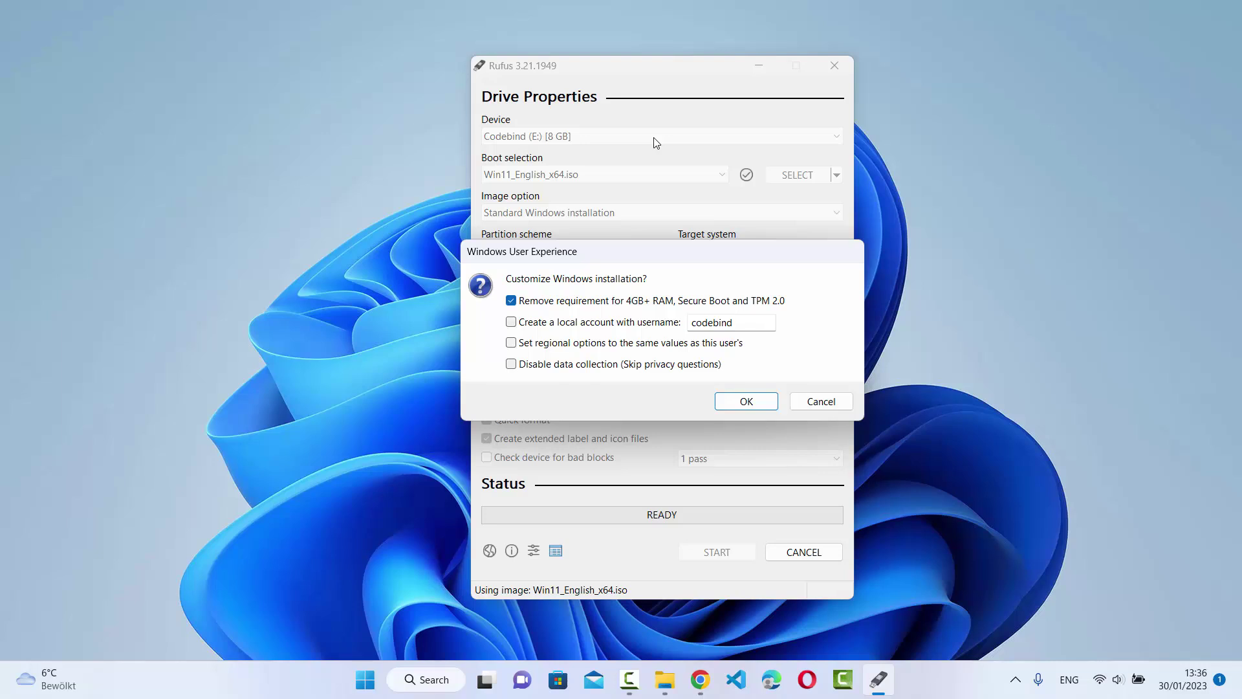
key("Tab")
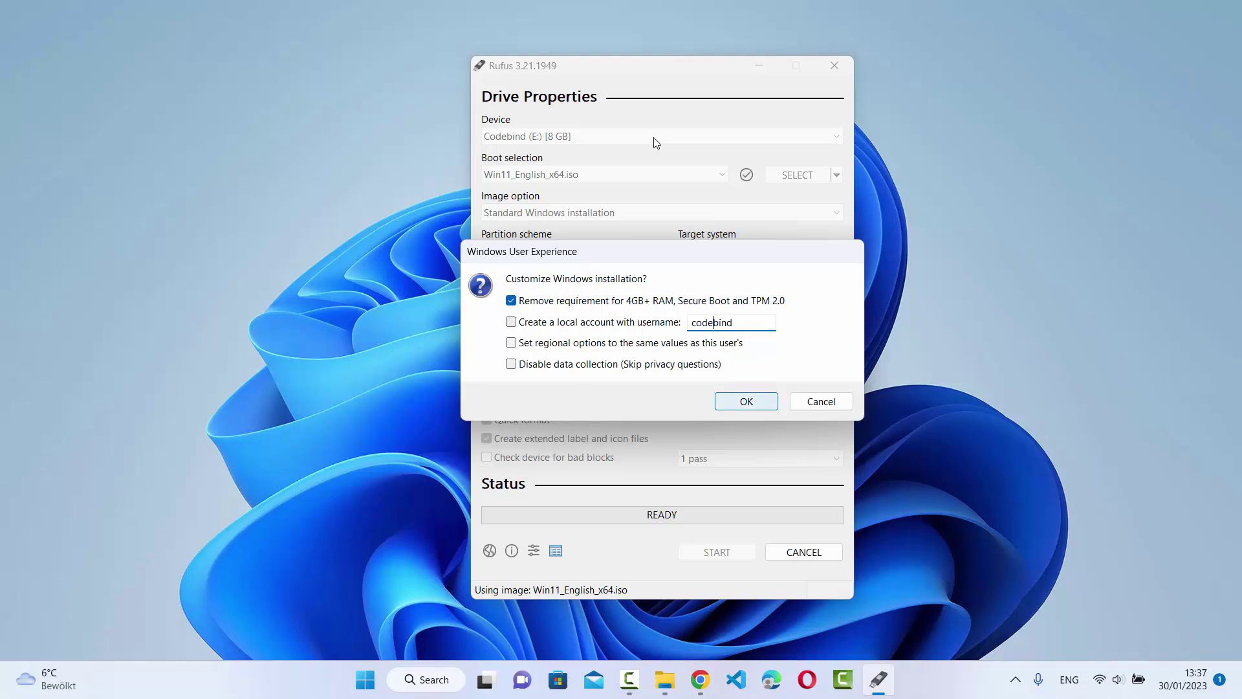
key("Return")
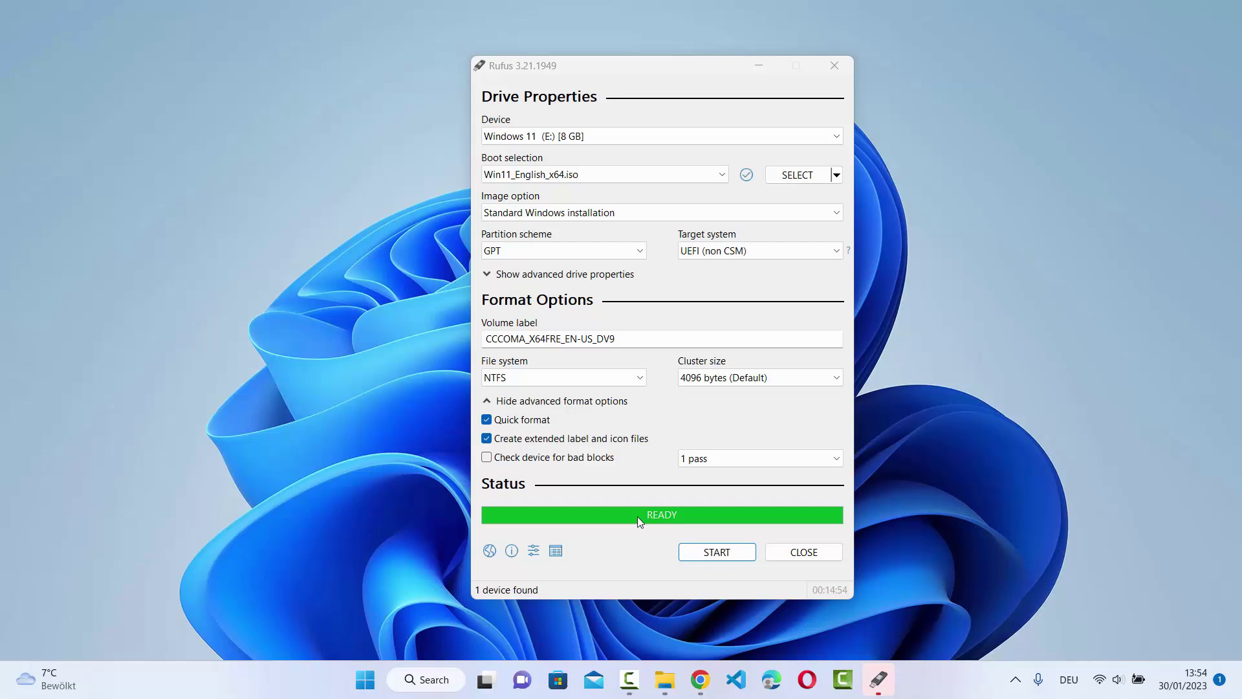
- Bring up This PC in File Explorer to see Windows 11 (E:) with 2.30 GB free
mouse_move(664, 679)
left_click(570, 595)
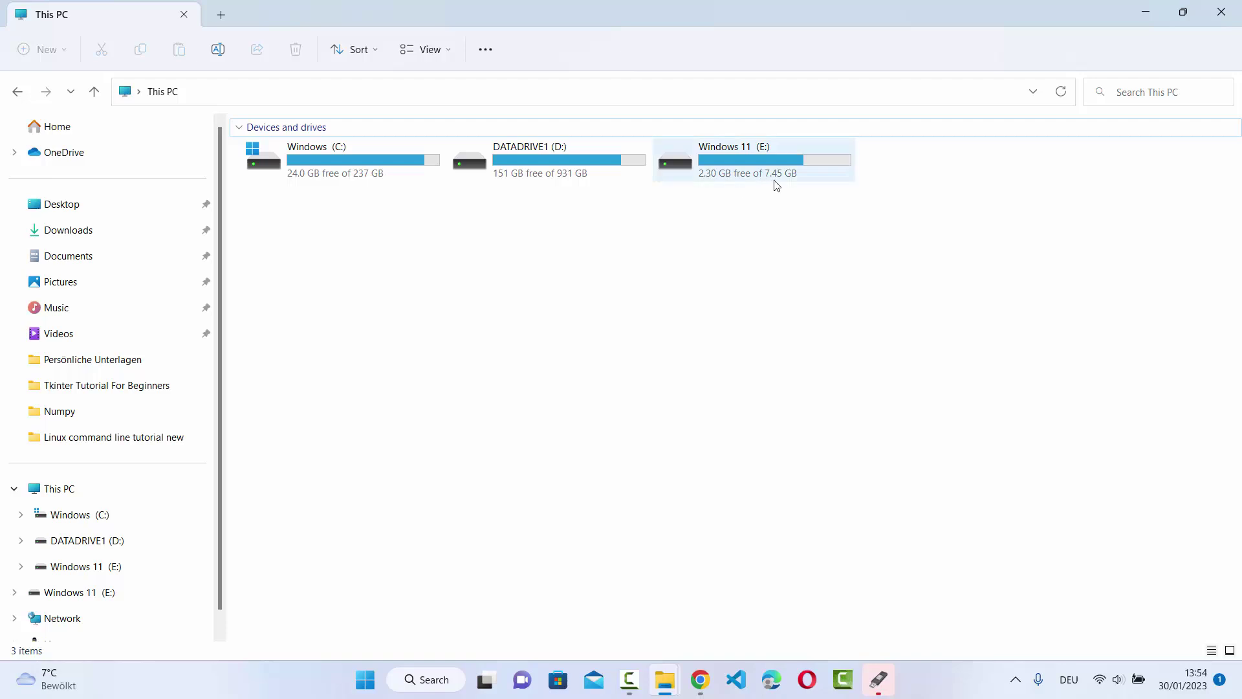
- Open Windows 11 (E:) to view its boot, efi, sources and support folders and setup.exe
double_click(736, 159)
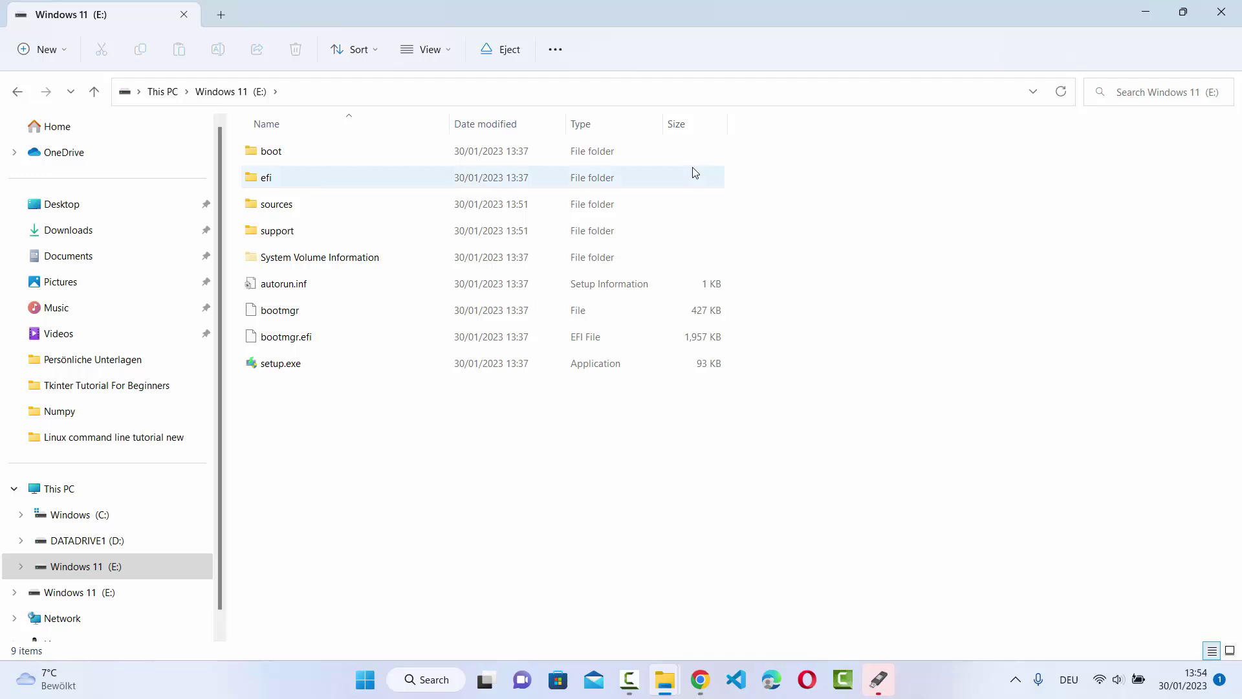